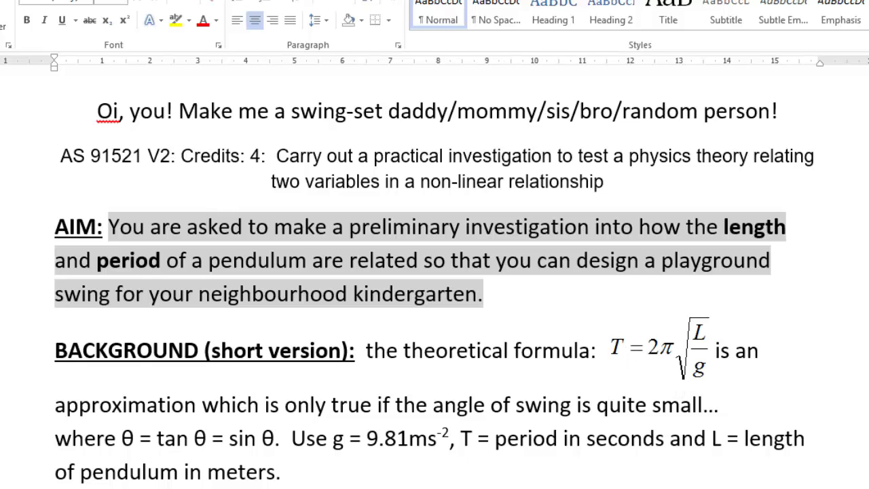
- Review the achieved-only model answers sheet in Excel, and switch to the Word document with the L3PHY plan
{"action": "left_click", "coordinate": [102, 475]}
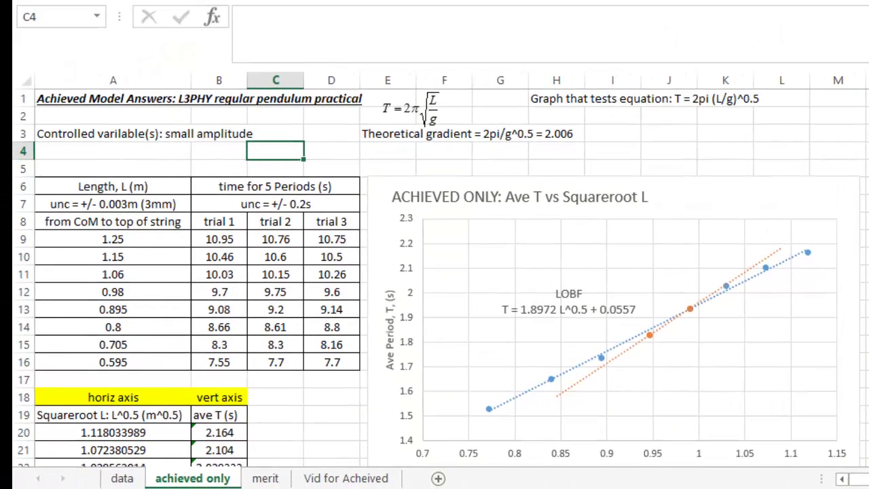
{"action": "scroll", "coordinate": [434, 271], "scroll_direction": "down", "scroll_amount": 3}
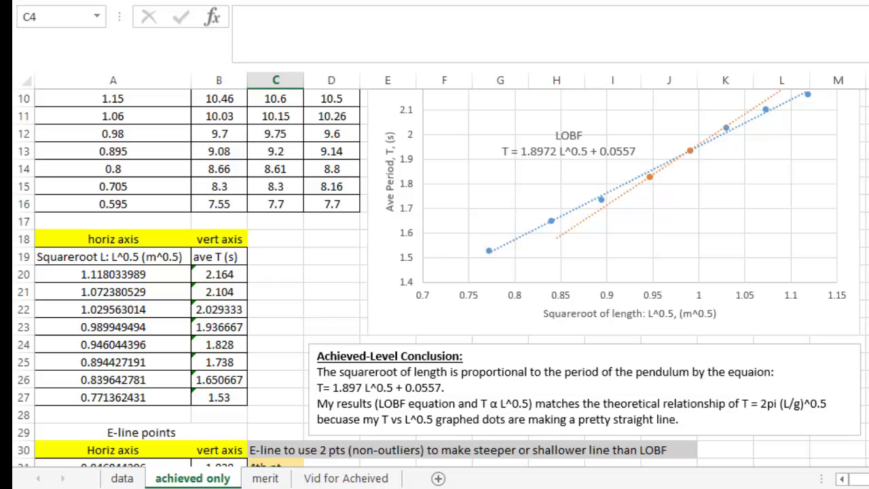
{"action": "scroll", "coordinate": [860, 211], "scroll_direction": "up", "scroll_amount": 3}
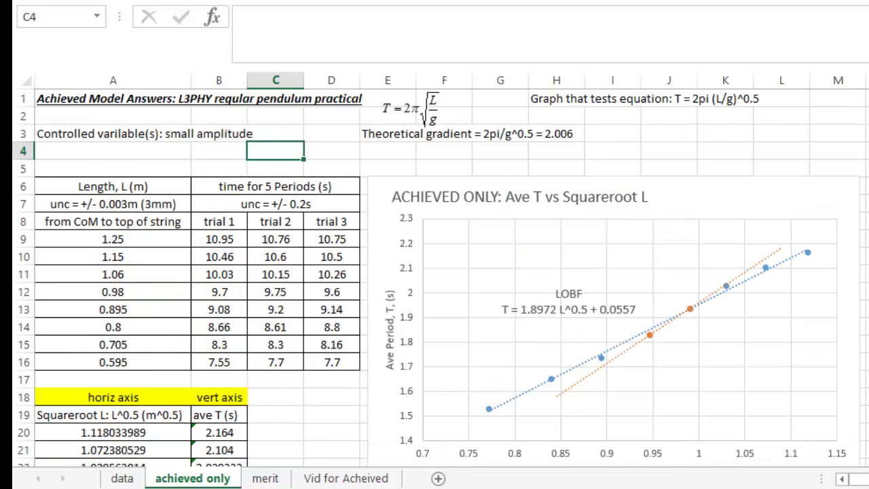
{"action": "mouse_move", "coordinate": [295, 470]}
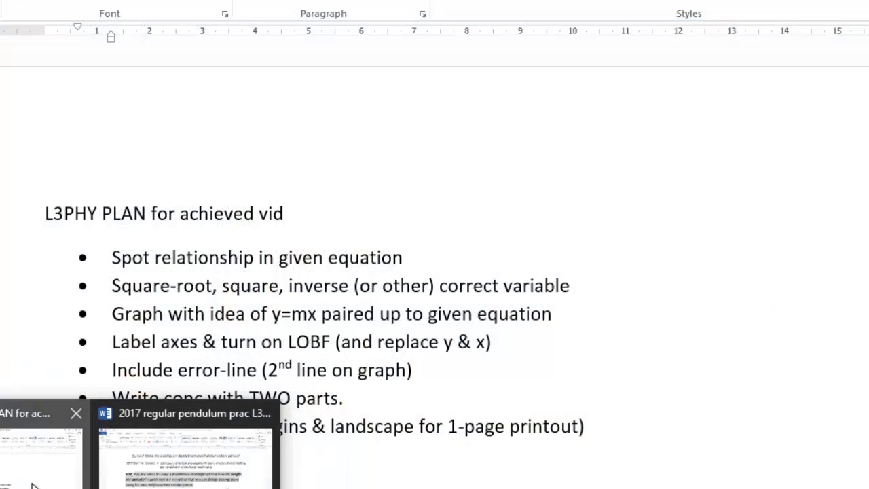
{"action": "left_click", "coordinate": [41, 451]}
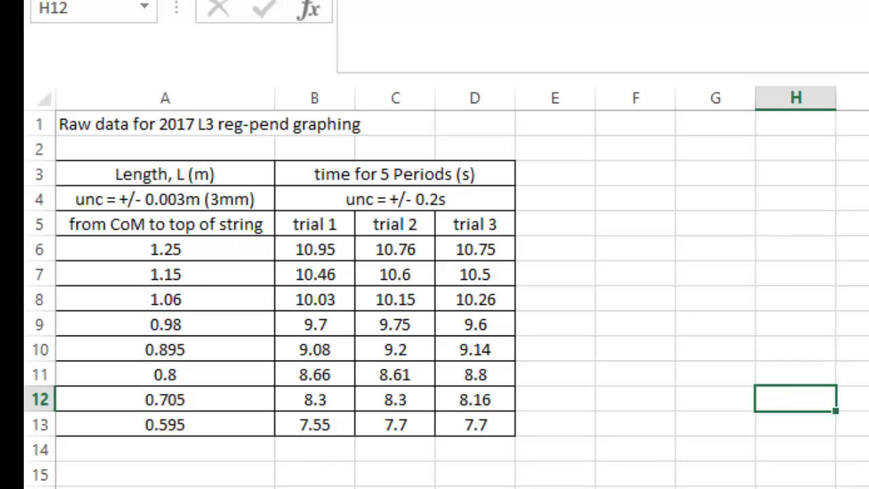
- Examine the raw pendulum data in A6:D13 and the length and time for 5 periods headings above it
{"action": "left_click", "coordinate": [219, 252]}
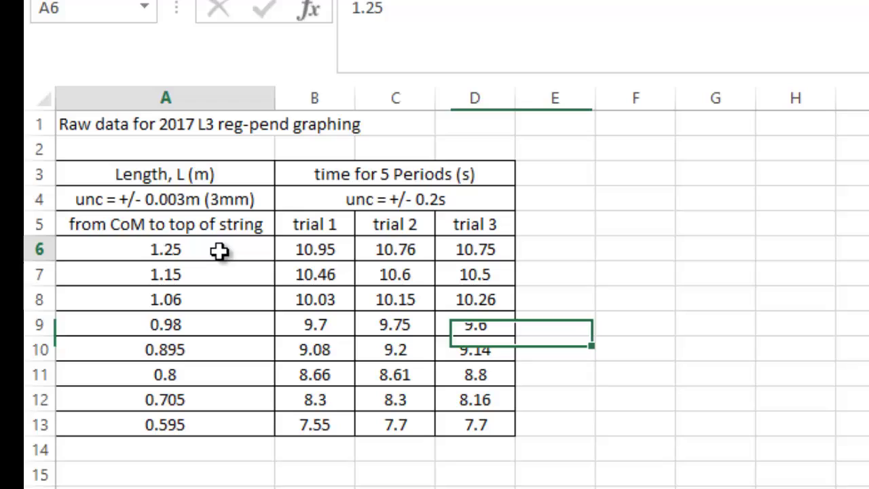
{"action": "left_click_drag", "start_coordinate": [219, 251], "coordinate": [463, 424]}
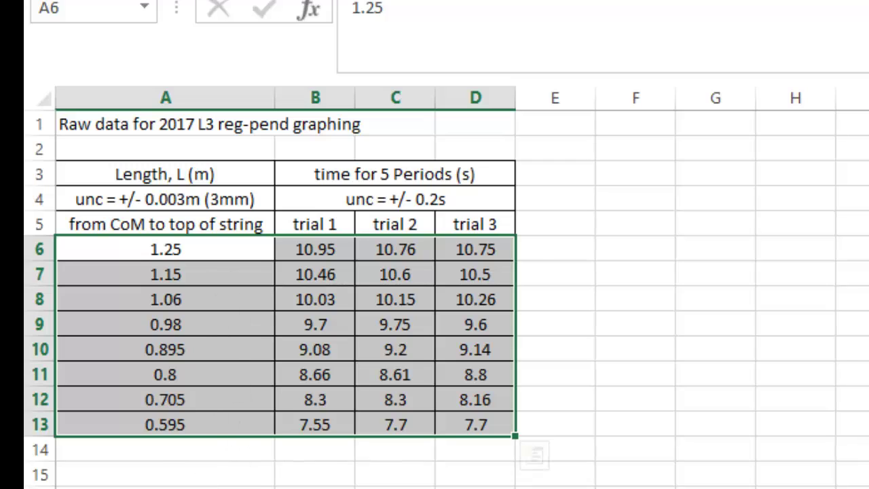
{"action": "left_click", "coordinate": [224, 487]}
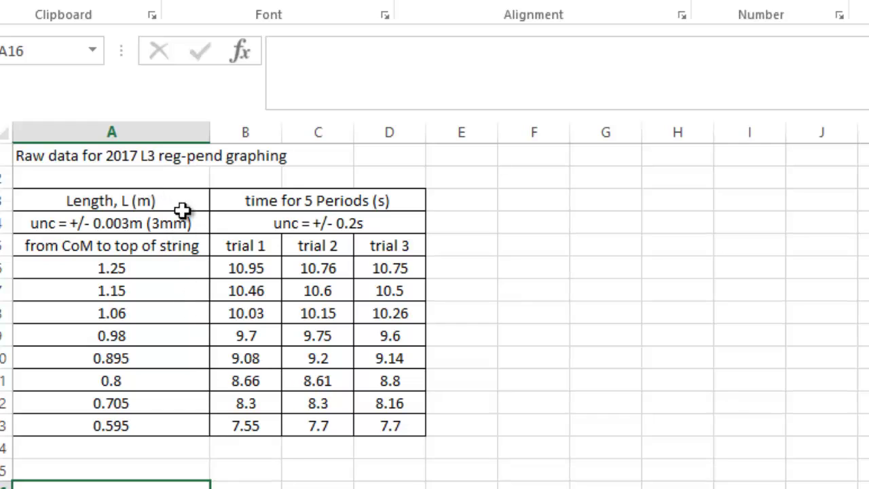
{"action": "left_click", "coordinate": [478, 251]}
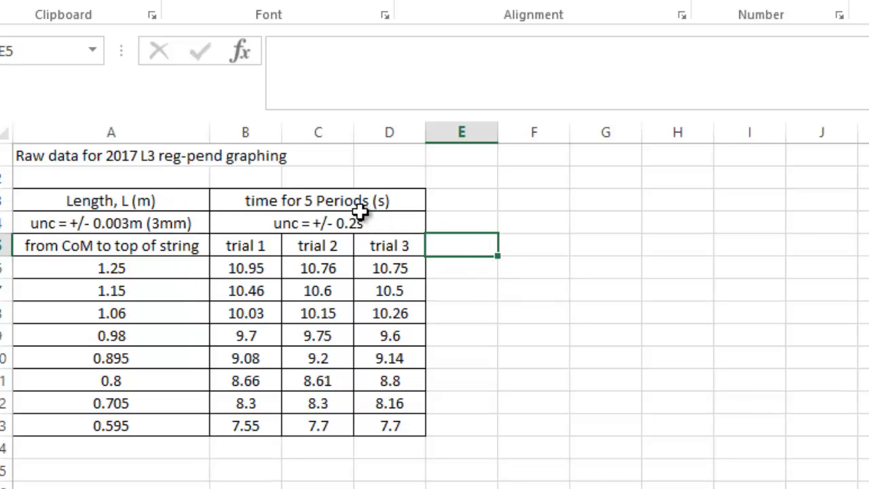
{"action": "left_click", "coordinate": [351, 186]}
{"action": "scroll", "coordinate": [351, 184], "scroll_direction": "down", "scroll_amount": 1}
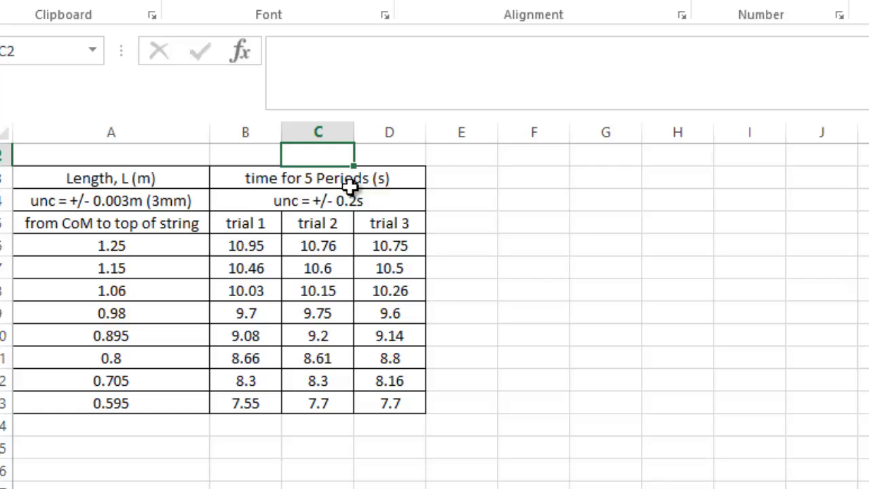
{"action": "left_click", "coordinate": [352, 179]}
{"action": "scroll", "coordinate": [424, 317], "scroll_direction": "down", "scroll_amount": 1}
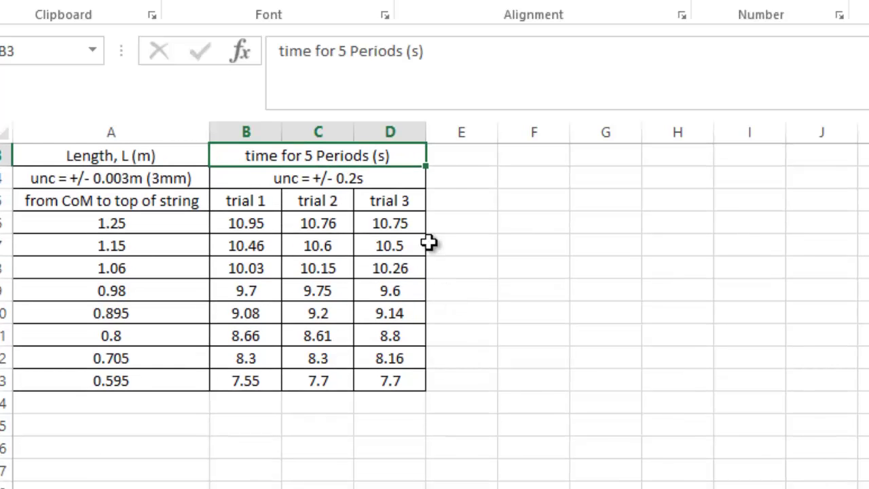
- Enter the column heading "Ave T (s)" in cell E4 beside the trial times
{"action": "left_click", "coordinate": [451, 178]}
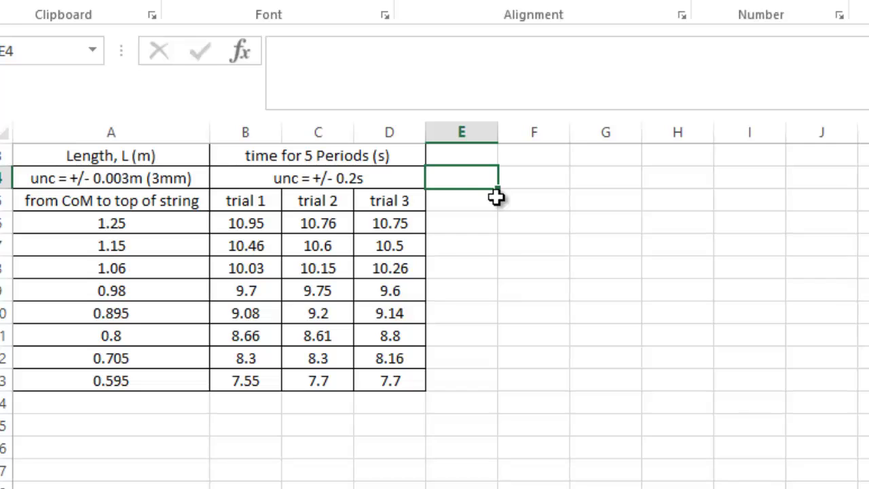
{"action": "type", "text": "Ave T"}
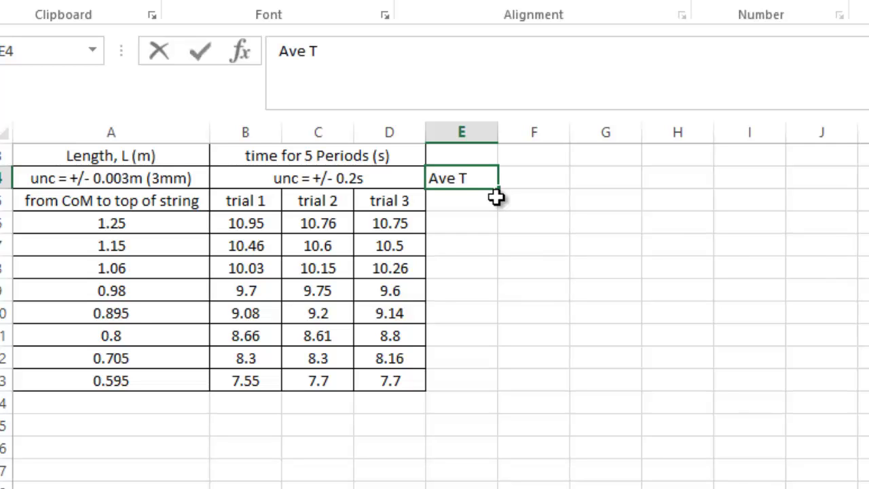
{"action": "type", "text": " S("}
{"action": "key", "text": "BackSpace"}
{"action": "type", "text": "(s0"}
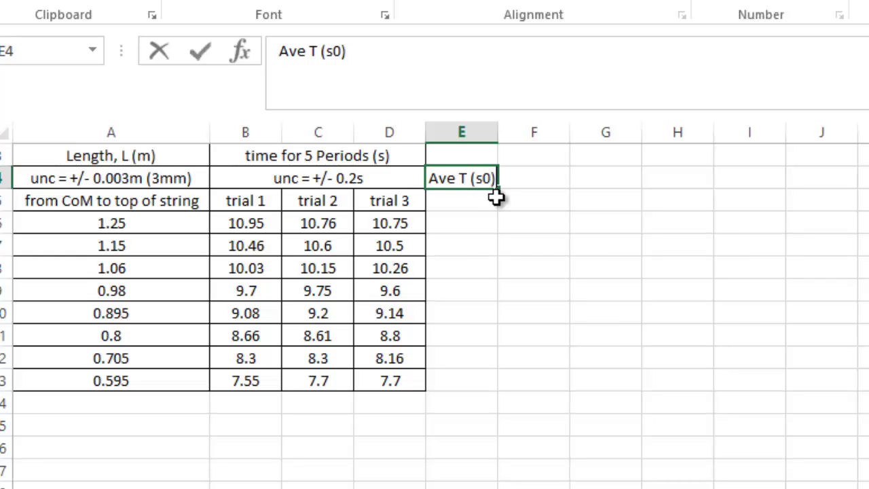
{"action": "key", "text": "Return"}
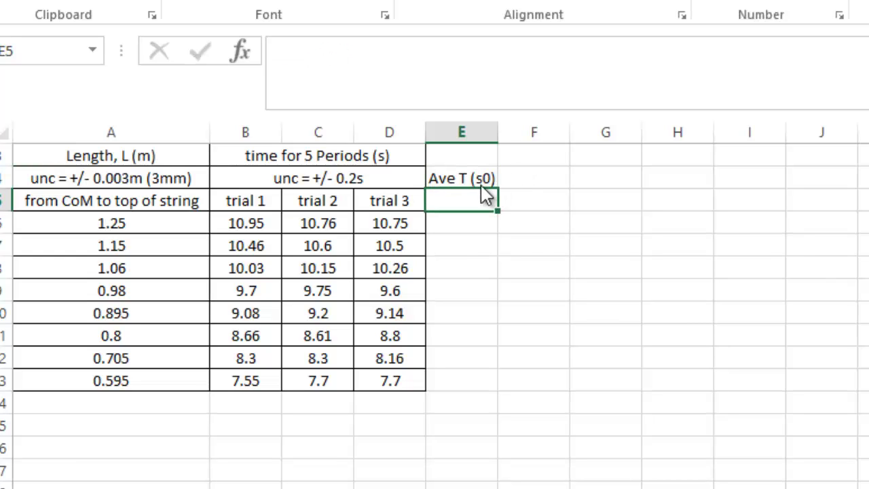
{"action": "left_click", "coordinate": [440, 174]}
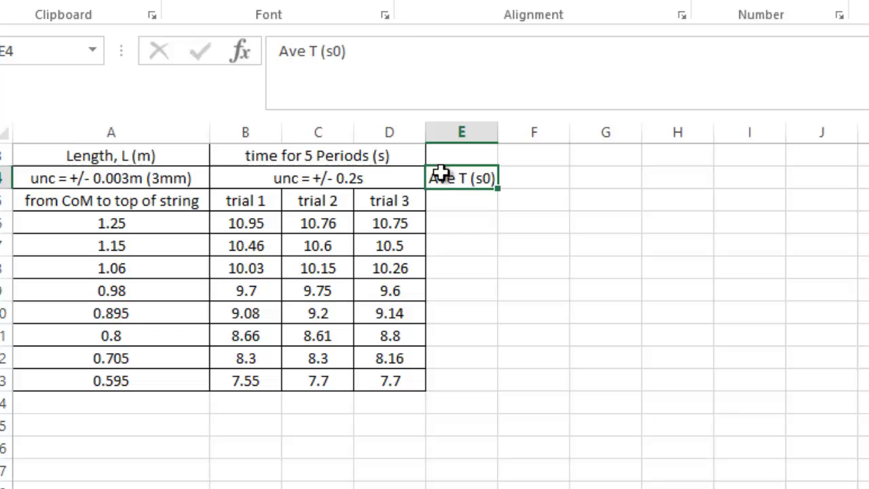
{"action": "left_click", "coordinate": [334, 54]}
{"action": "key", "text": "Delete"}
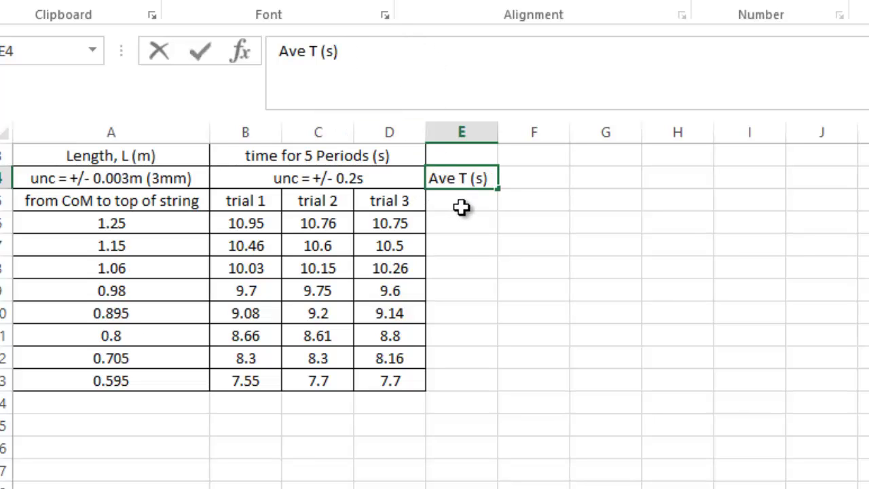
{"action": "left_click", "coordinate": [466, 193]}
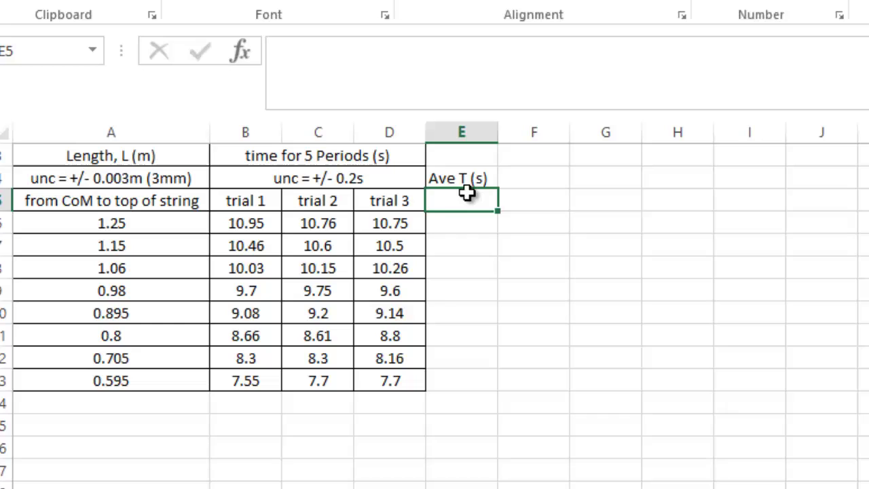
- Calculate the average single period for the first length in E6 with the formula =AVERAGE(B6:D6)/5
{"action": "key", "text": "Down"}
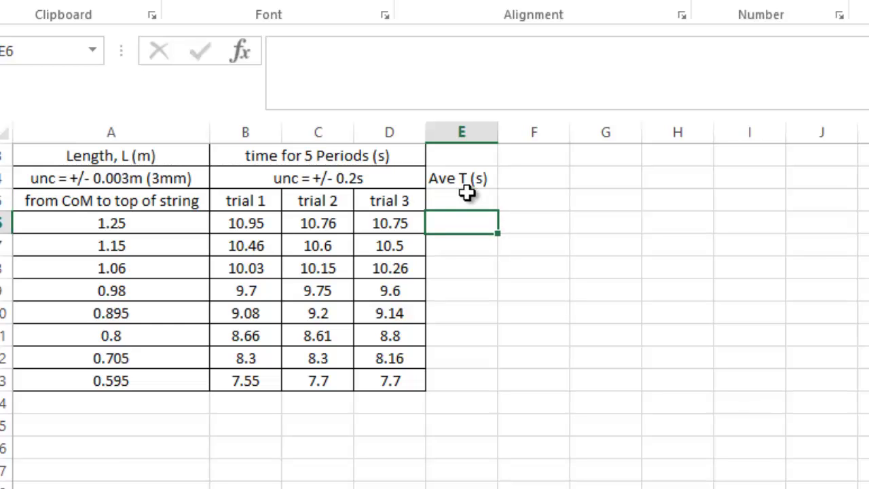
{"action": "type", "text": "=av"}
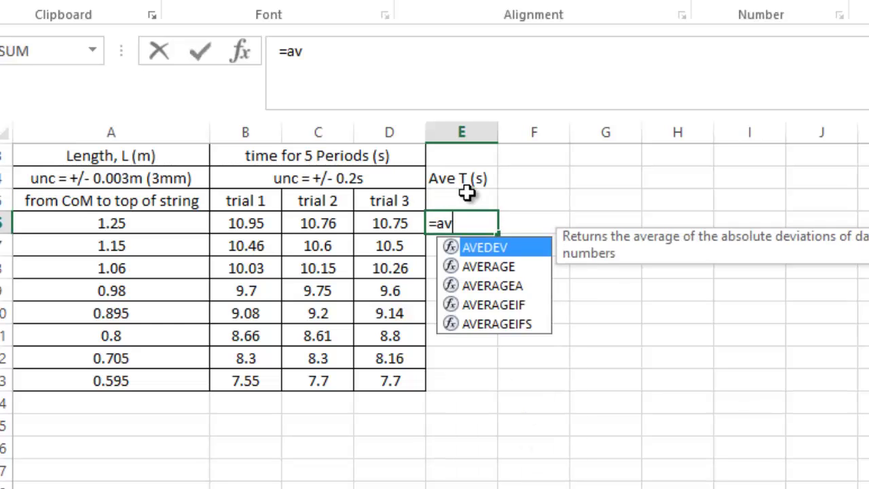
{"action": "type", "text": "ergae"}
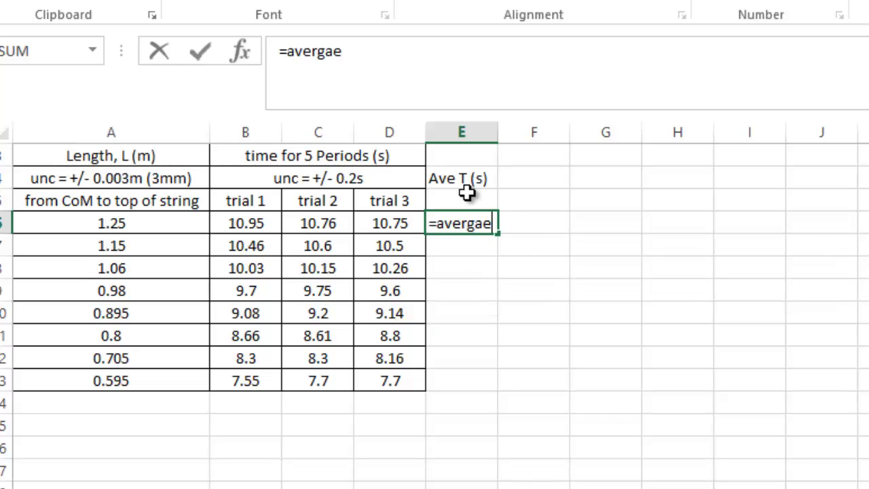
{"action": "key", "text": "BackSpace"}
{"action": "key", "text": "BackSpace"}
{"action": "key", "text": "BackSpace"}
{"action": "type", "text": "age("}
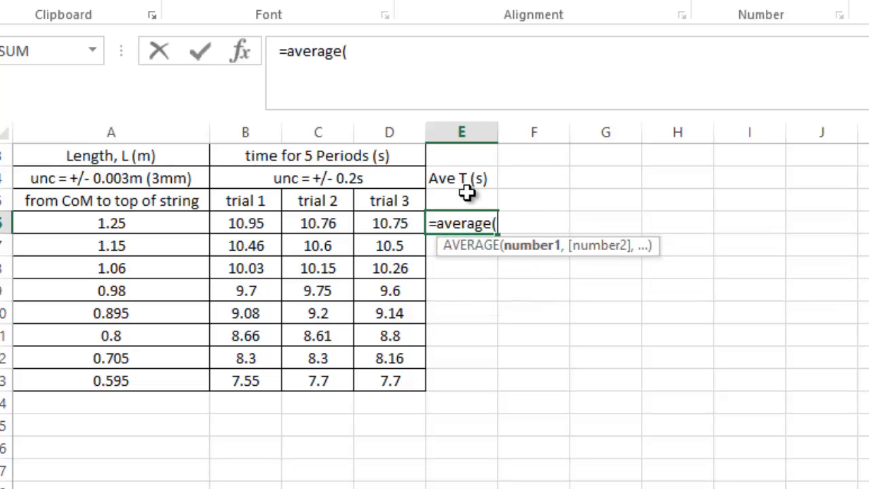
{"action": "left_click_drag", "start_coordinate": [247, 217], "coordinate": [397, 216]}
{"action": "type", "text": ")"}
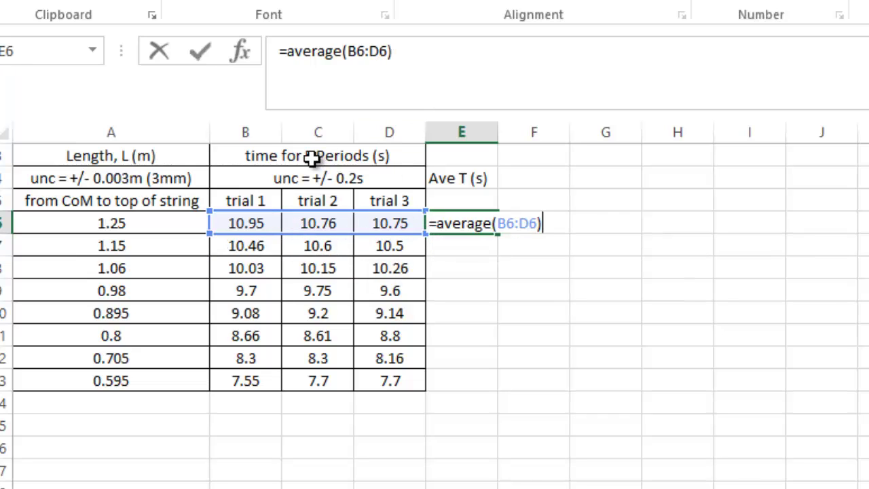
{"action": "type", "text": "/5"}
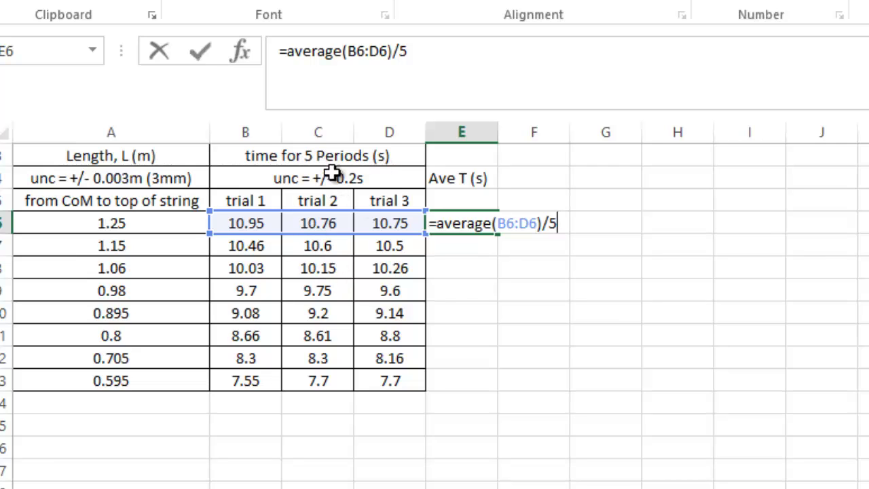
{"action": "key", "text": "Return"}
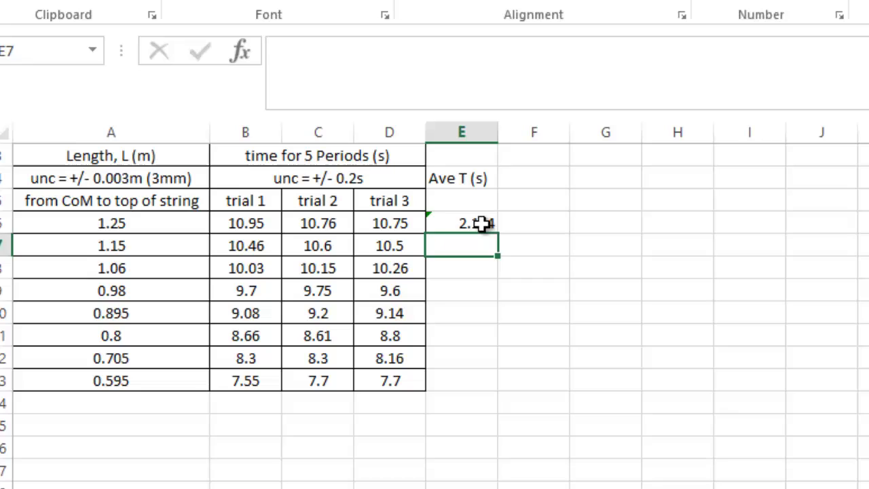
- Fill the average period formula from E6 down through E13
{"action": "left_click", "coordinate": [480, 224]}
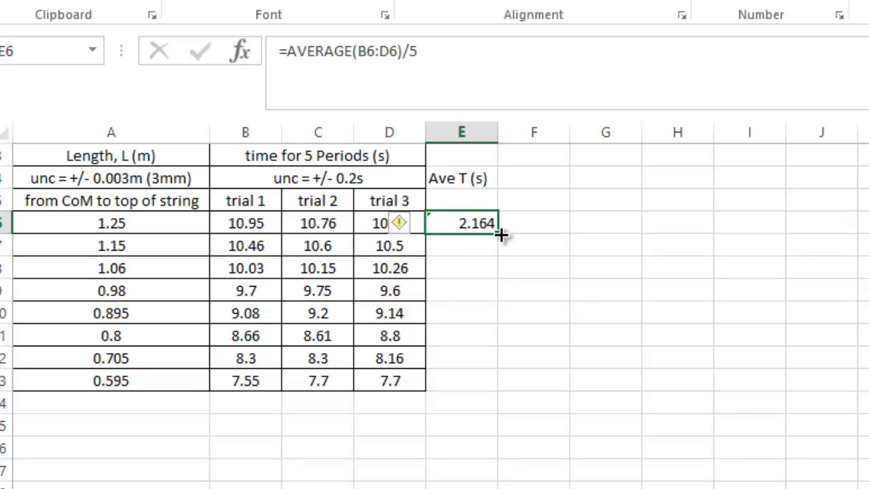
{"action": "left_click_drag", "start_coordinate": [499, 234], "coordinate": [497, 391]}
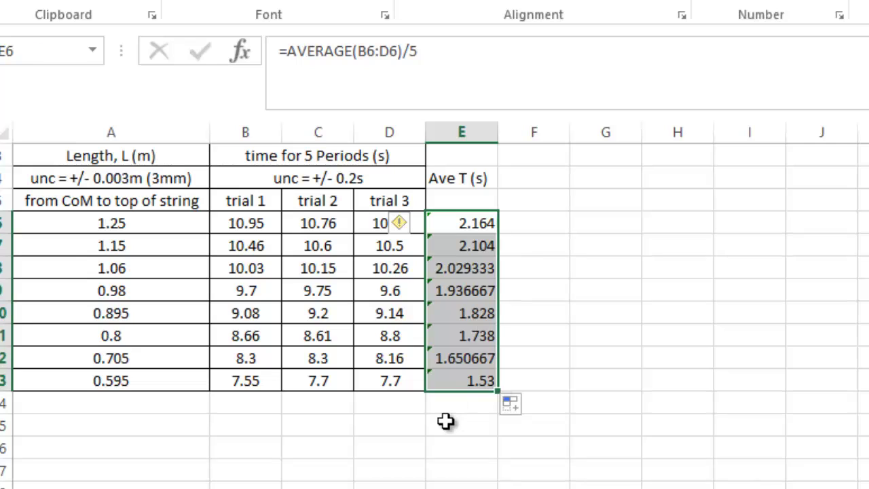
{"action": "left_click", "coordinate": [416, 425]}
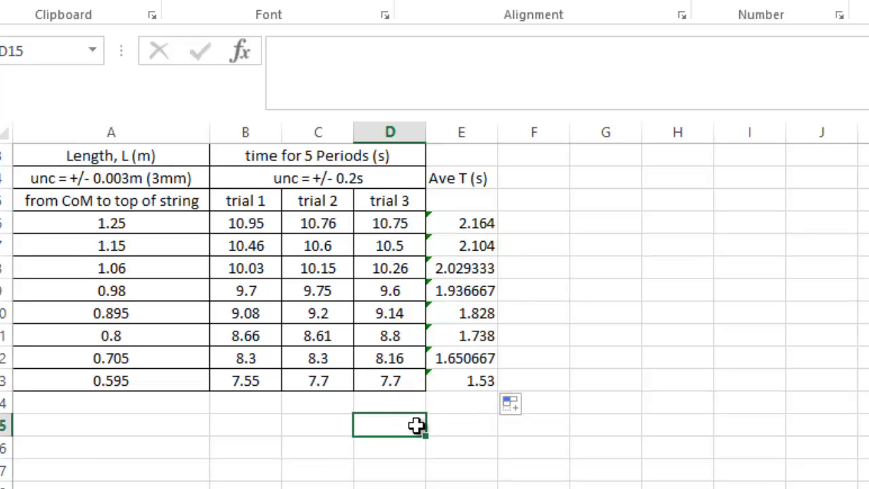
- Label the graph data columns below the table with "horiz axis" in A16 and "vert axis" in B16
{"action": "left_click", "coordinate": [270, 472]}
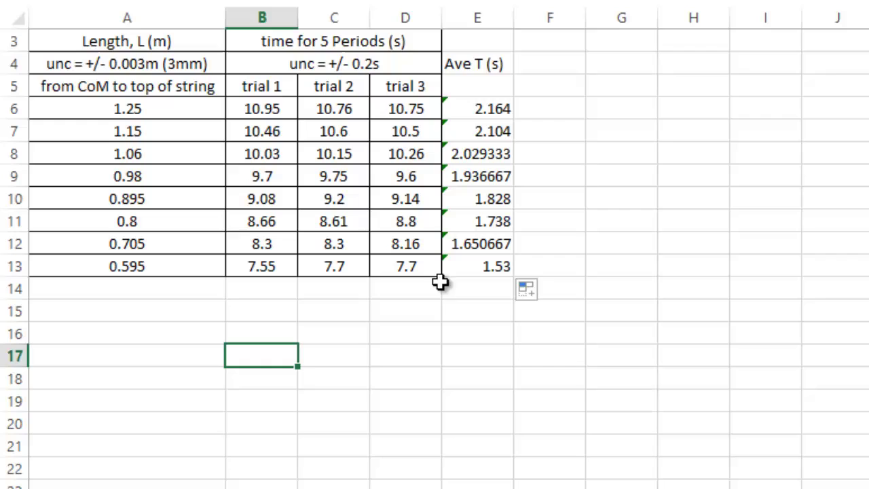
{"action": "left_click", "coordinate": [304, 382]}
{"action": "left_click", "coordinate": [134, 332]}
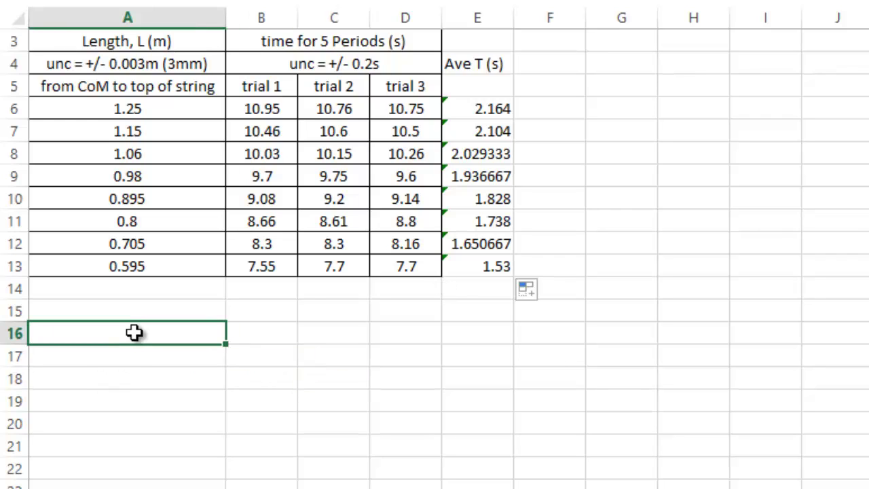
{"action": "type", "text": "hiro"}
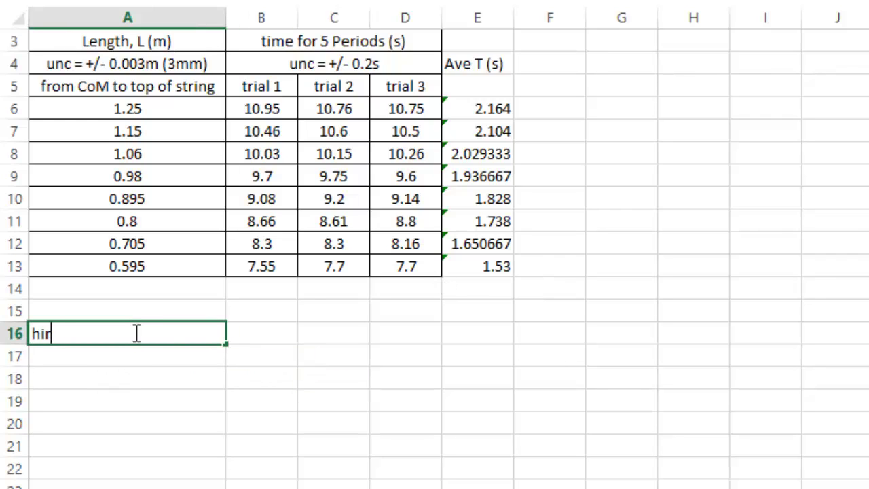
{"action": "key", "text": "BackSpace"}
{"action": "type", "text": "riz axis"}
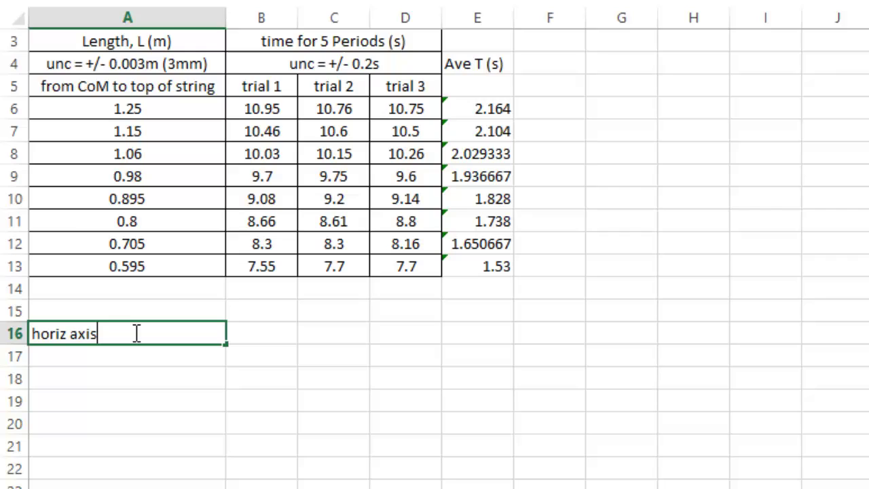
{"action": "key", "text": "Tab"}
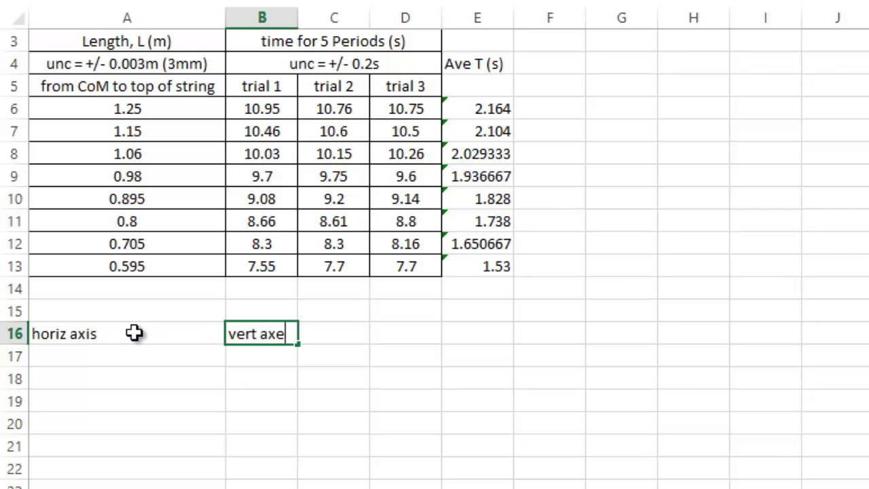
{"action": "type", "text": "vert axes"}
{"action": "key", "text": "BackSpace"}
{"action": "key", "text": "BackSpace"}
{"action": "type", "text": "is"}
{"action": "left_click", "coordinate": [137, 360]}
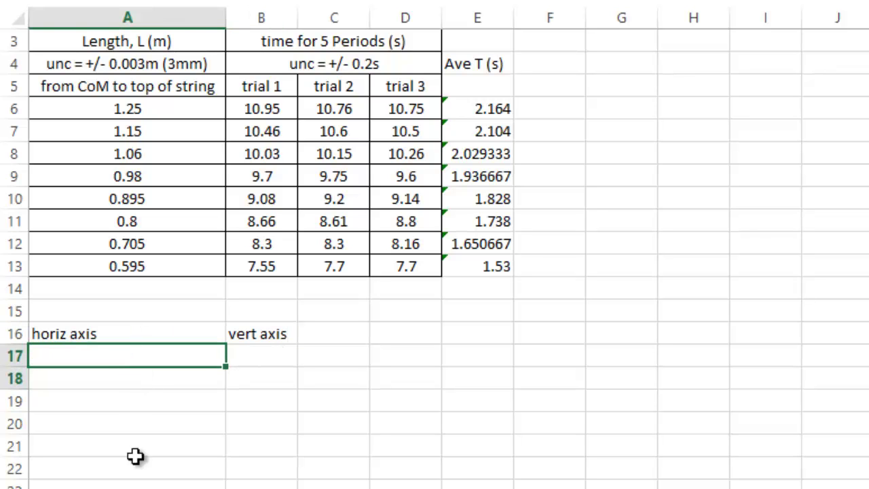
{"action": "left_click_drag", "start_coordinate": [135, 456], "coordinate": [126, 373]}
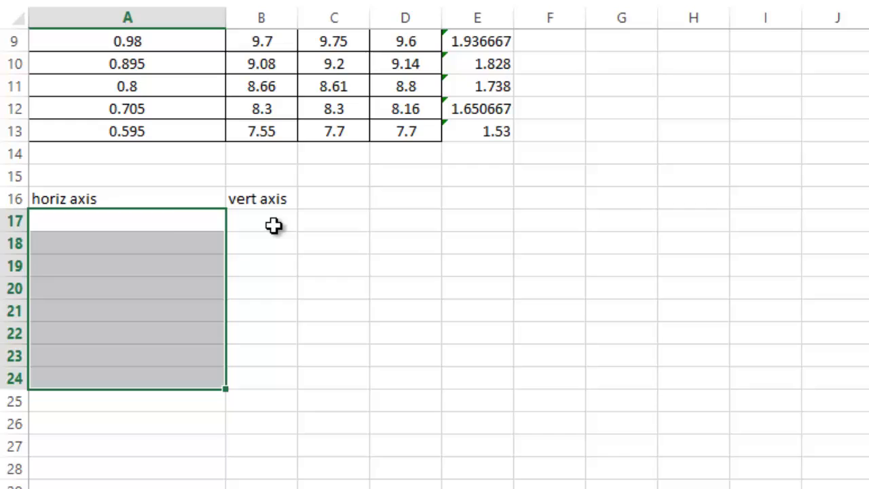
{"action": "left_click_drag", "start_coordinate": [274, 226], "coordinate": [265, 401]}
{"action": "left_click", "coordinate": [172, 261]}
{"action": "scroll", "coordinate": [184, 270], "scroll_direction": "up", "scroll_amount": 2}
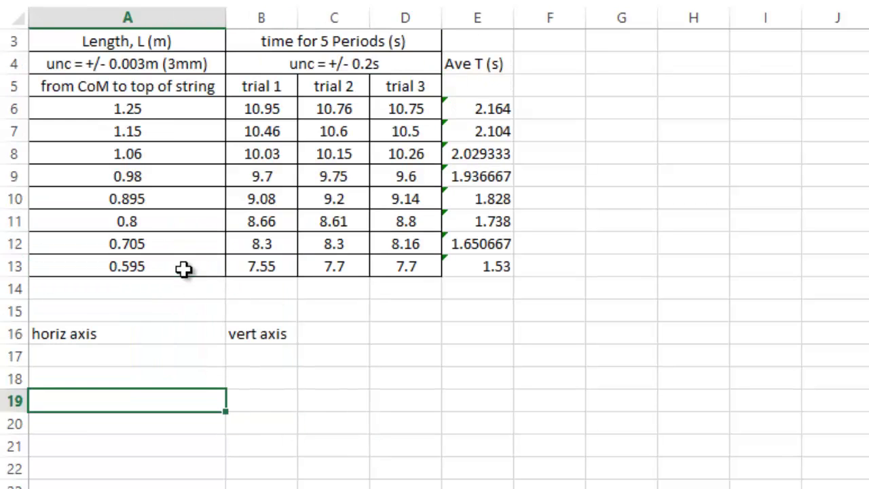
- Enter the column heading "SQRT L (m^0.5)" in A17 under "horiz axis"
{"action": "left_click", "coordinate": [184, 357]}
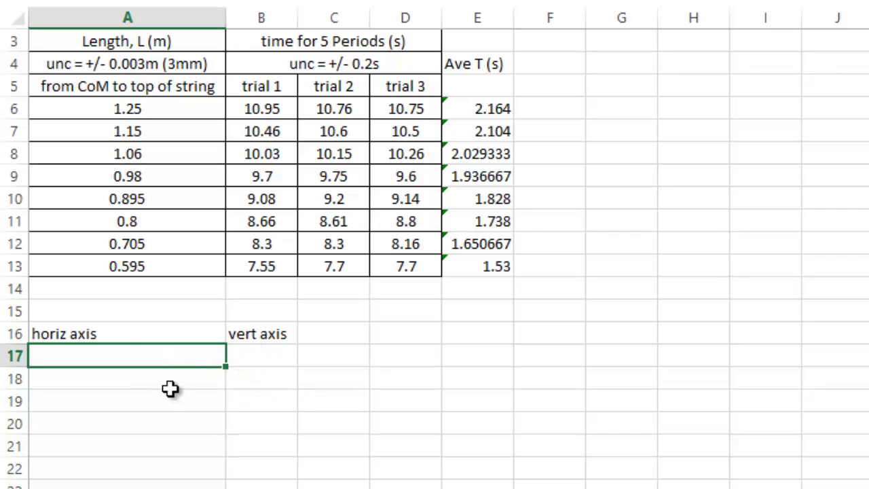
{"action": "type", "text": "SQRT L (m"}
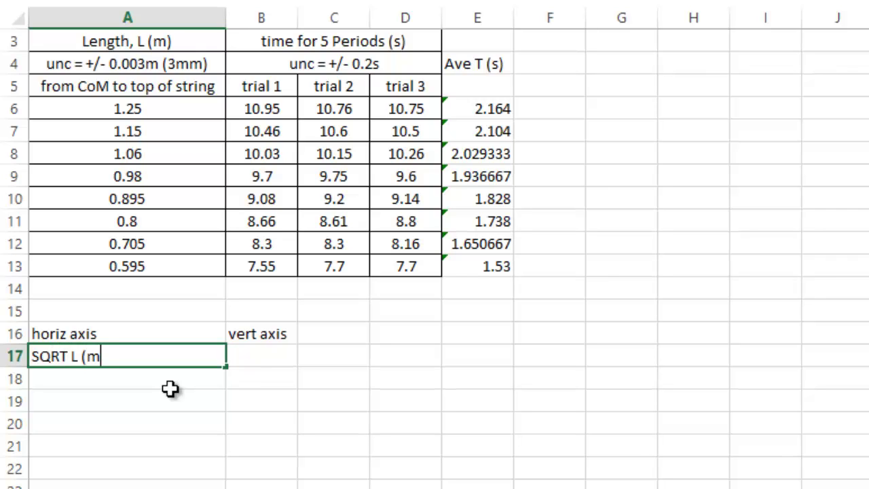
{"action": "type", "text": "^0.5"}
{"action": "key", "text": "Return"}
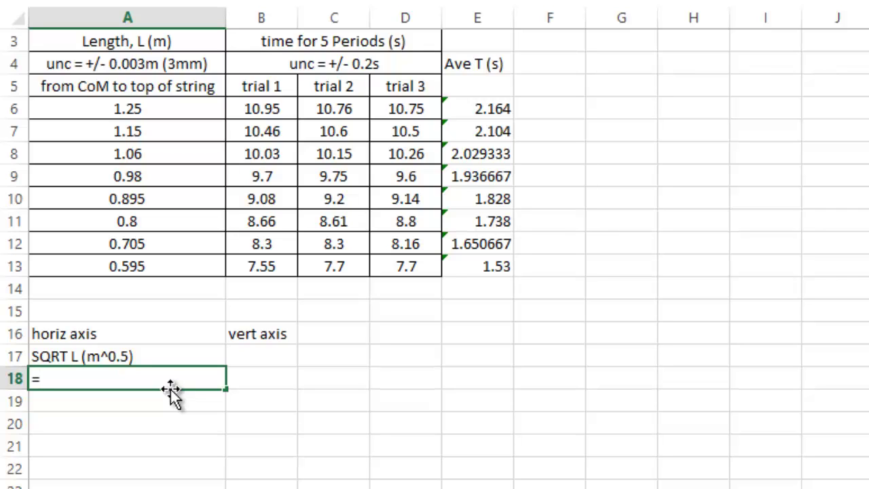
- Calculate the square root of the first length in A18 with the formula =A6^0.5
{"action": "type", "text": "L"}
{"action": "key", "text": "BackSpace"}
{"action": "left_click", "coordinate": [153, 108]}
{"action": "type", "text": "^0.5"}
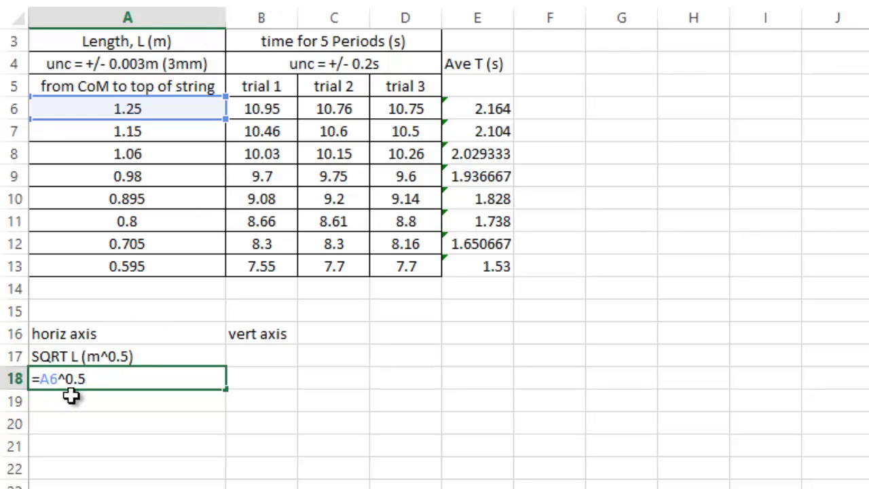
{"action": "key", "text": "Return"}
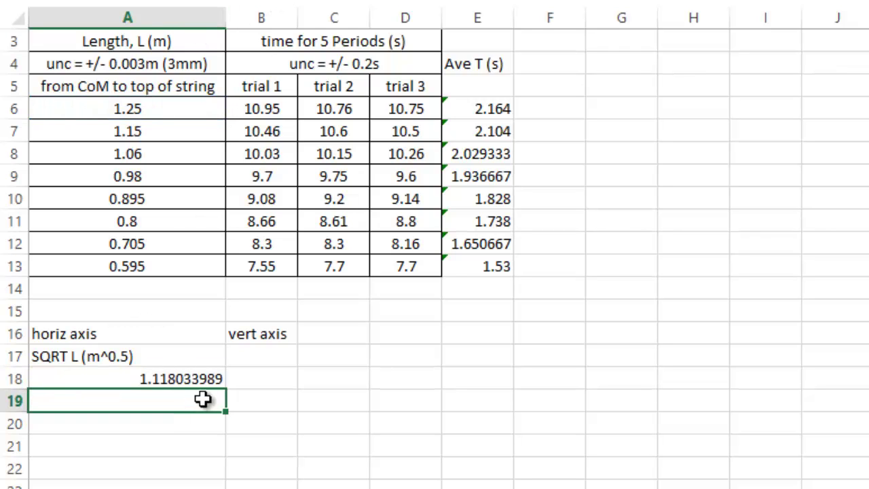
{"action": "left_click", "coordinate": [169, 379]}
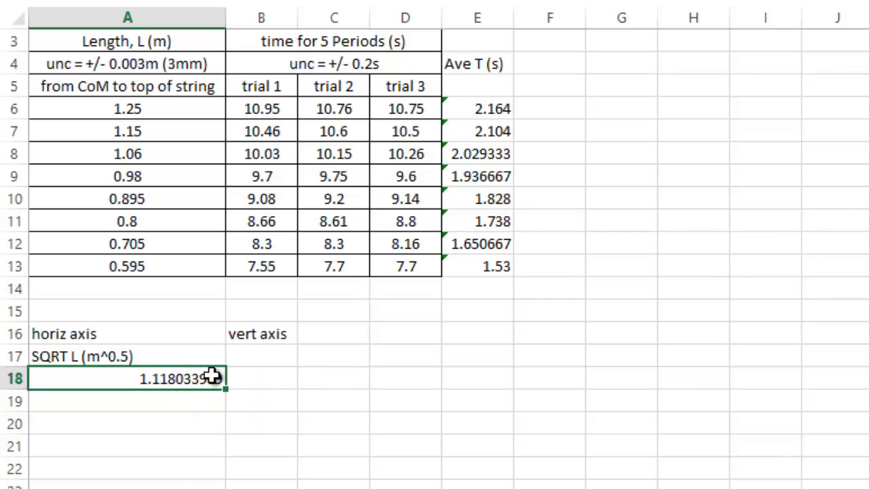
- Bring the first average period into B18 under "vert axis" with the formula =E6
{"action": "left_click", "coordinate": [248, 373]}
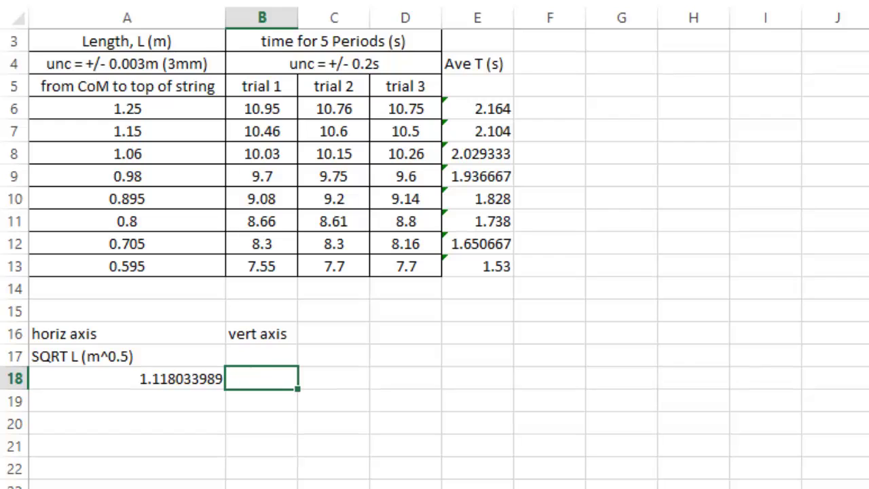
{"action": "left_click_drag", "start_coordinate": [460, 111], "coordinate": [475, 270]}
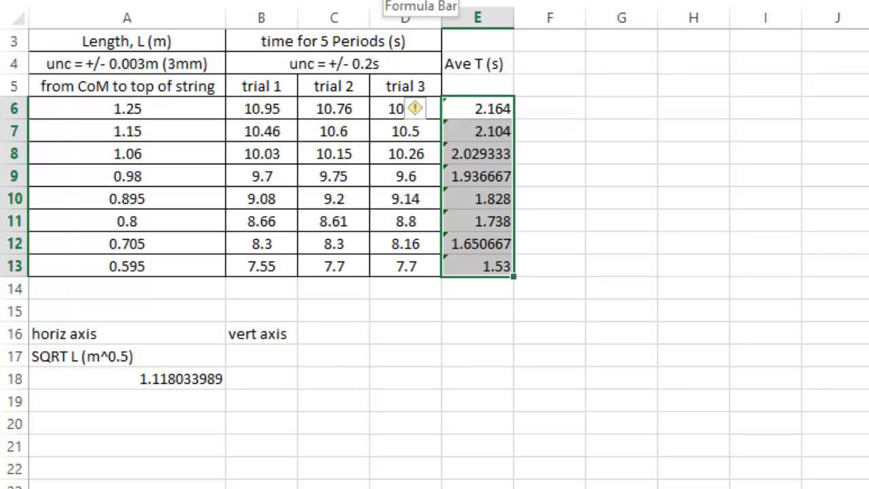
{"action": "left_click", "coordinate": [249, 379]}
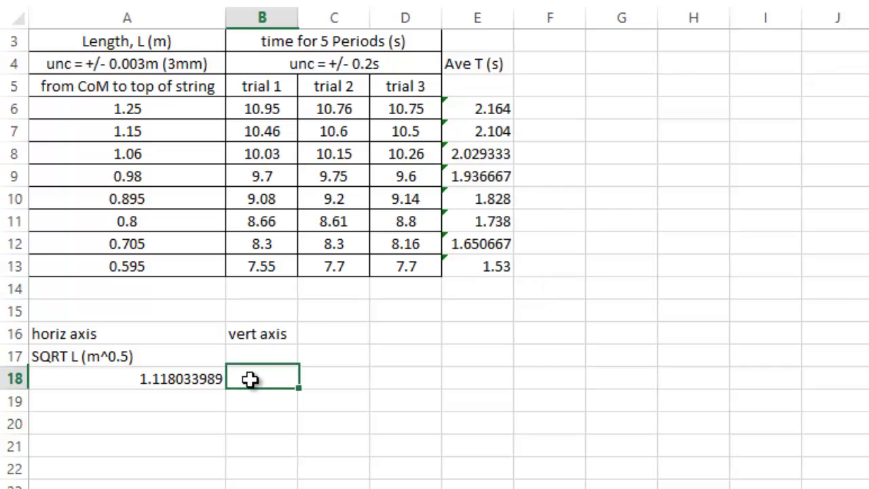
{"action": "type", "text": "="}
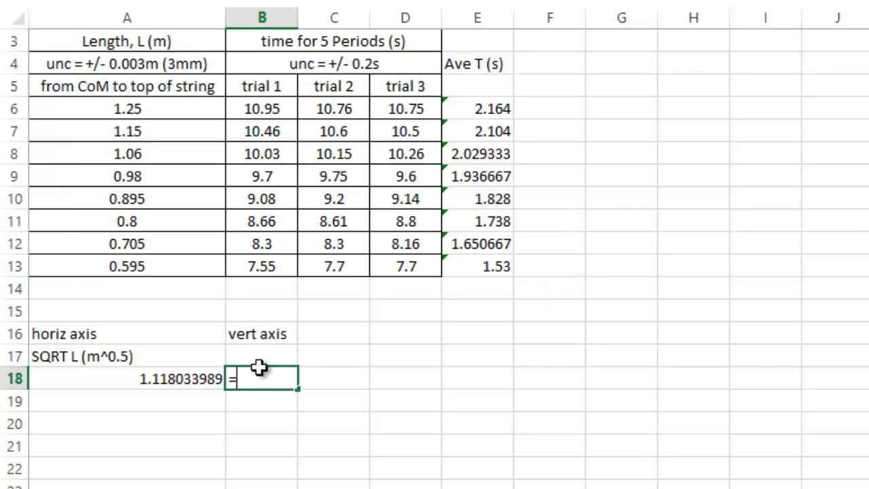
{"action": "left_click", "coordinate": [448, 109]}
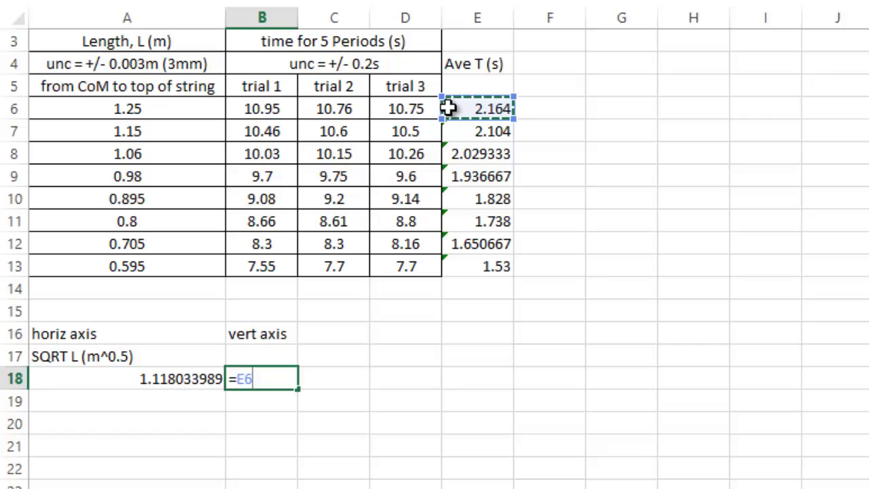
{"action": "key", "text": "Return"}
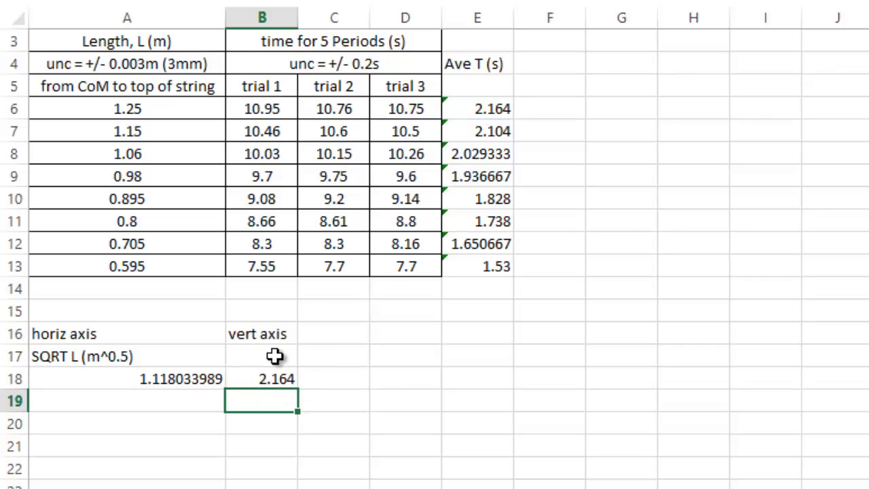
- Fill the formulas in A18:B18 down through row 27 and clear the surplus cells A26:B27
{"action": "left_click_drag", "start_coordinate": [200, 379], "coordinate": [281, 380]}
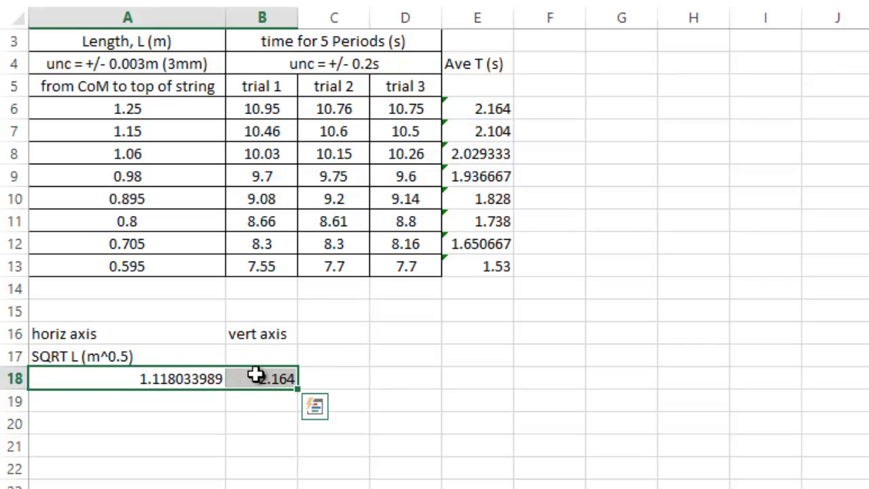
{"action": "scroll", "coordinate": [367, 417], "scroll_direction": "down", "scroll_amount": 1}
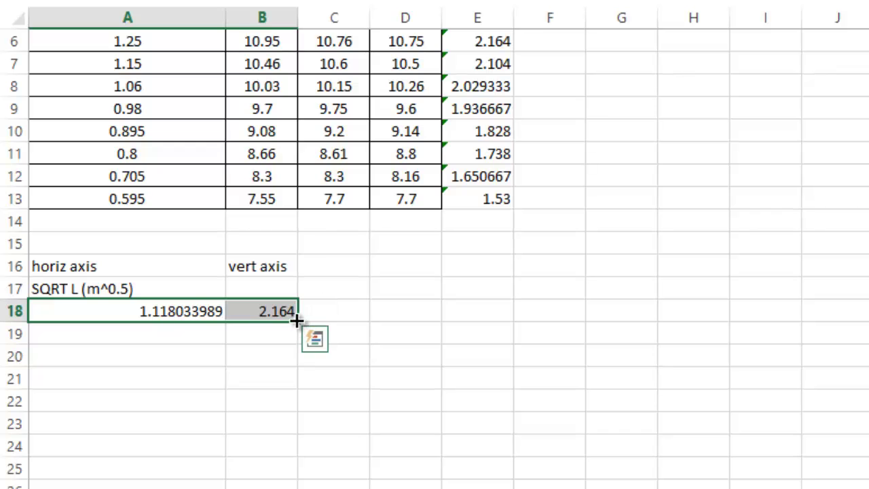
{"action": "left_click_drag", "start_coordinate": [297, 325], "coordinate": [294, 461]}
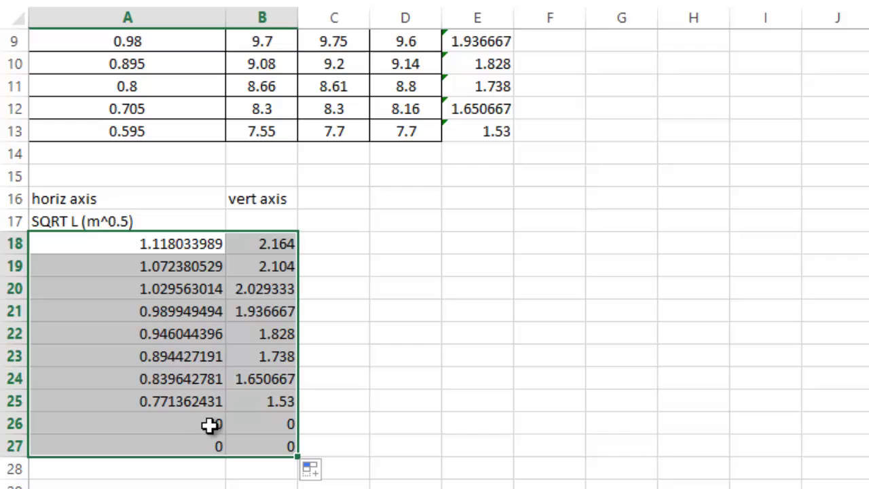
{"action": "left_click_drag", "start_coordinate": [204, 423], "coordinate": [270, 454]}
{"action": "key", "text": "Delete"}
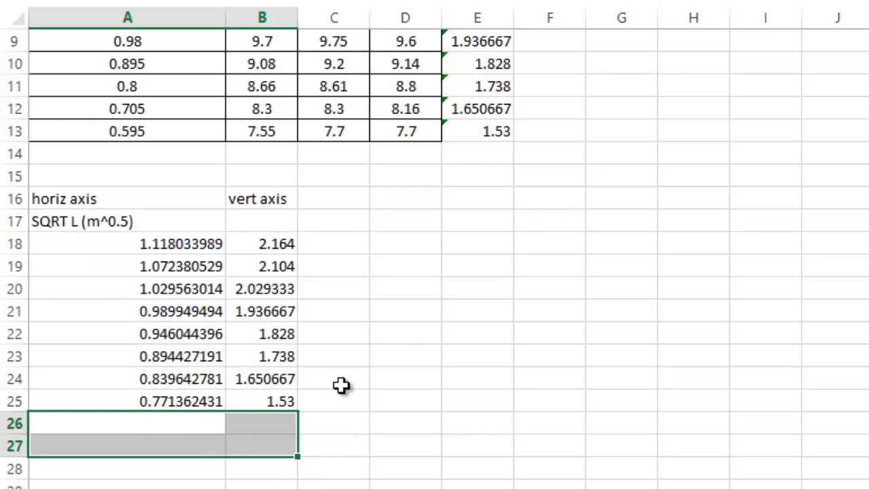
{"action": "left_click", "coordinate": [336, 385]}
- Insert a markers-only scatter chart from the graph data in A18:B25
{"action": "scroll", "coordinate": [434, 387], "scroll_direction": "up", "scroll_amount": 1}
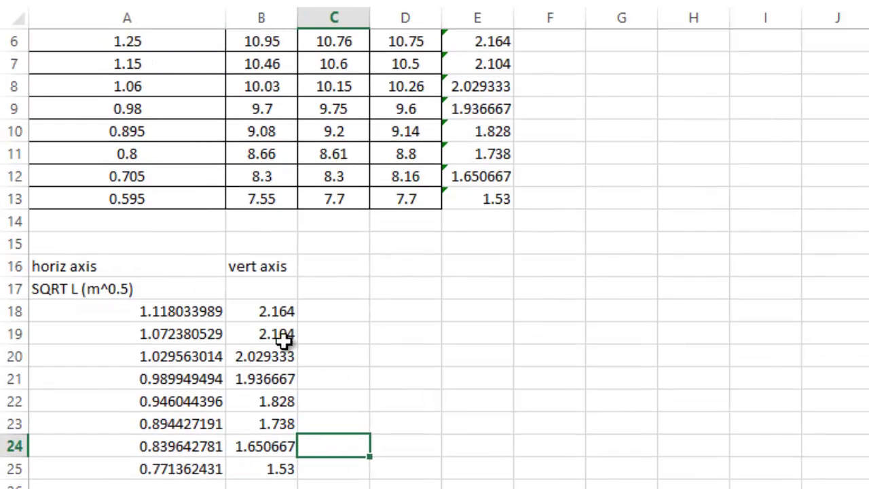
{"action": "left_click", "coordinate": [138, 309]}
{"action": "left_click_drag", "start_coordinate": [182, 347], "coordinate": [238, 471]}
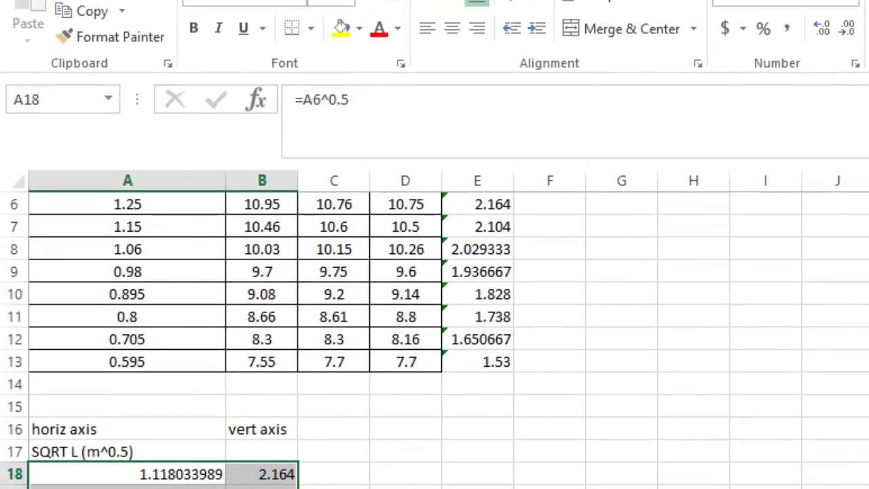
{"action": "left_click", "coordinate": [181, 27]}
{"action": "left_click", "coordinate": [662, 107]}
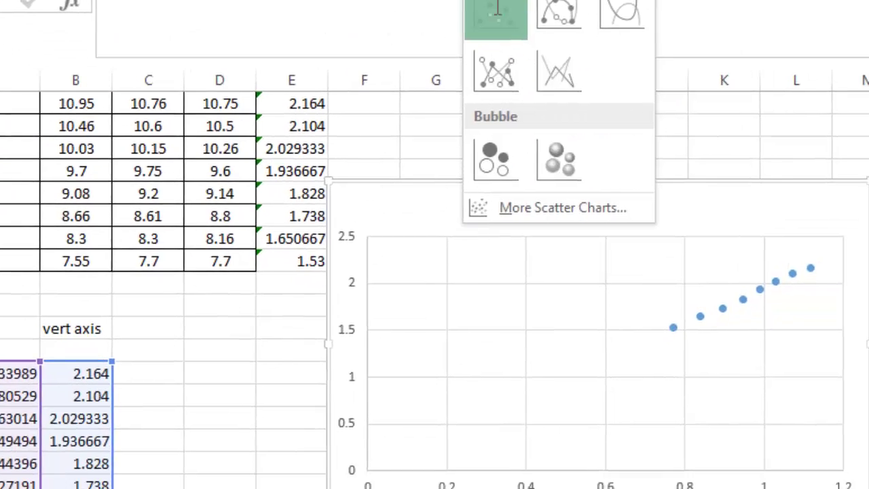
{"action": "left_click", "coordinate": [681, 177]}
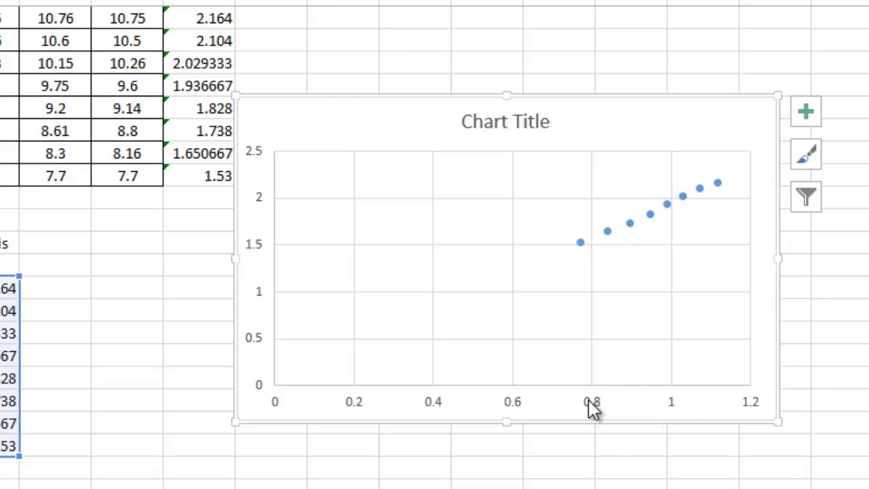
- Move the scatter chart beside the graph data columns and add axis titles to it
{"action": "left_click_drag", "start_coordinate": [574, 97], "coordinate": [392, 210]}
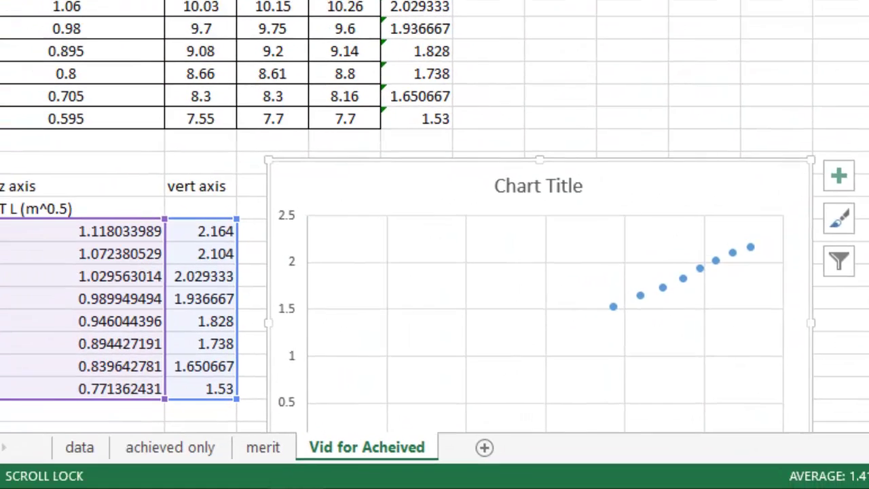
{"action": "scroll", "coordinate": [543, 178], "scroll_direction": "down", "scroll_amount": 2}
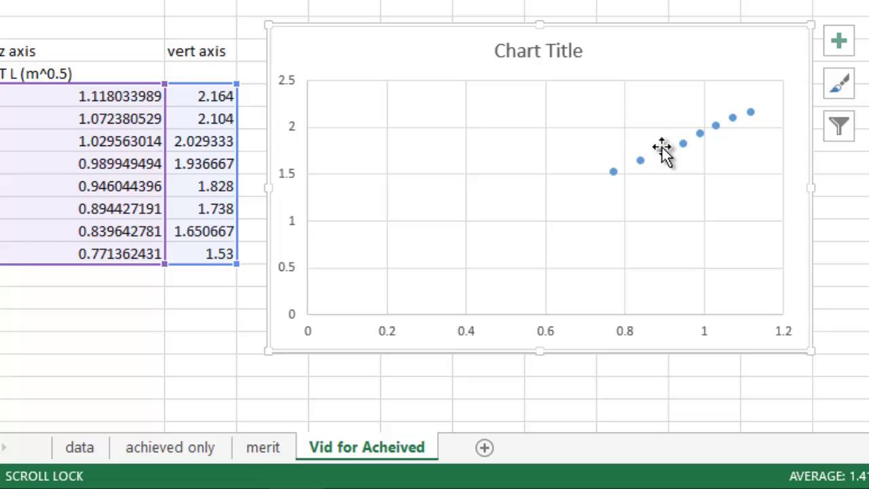
{"action": "left_click", "coordinate": [838, 41]}
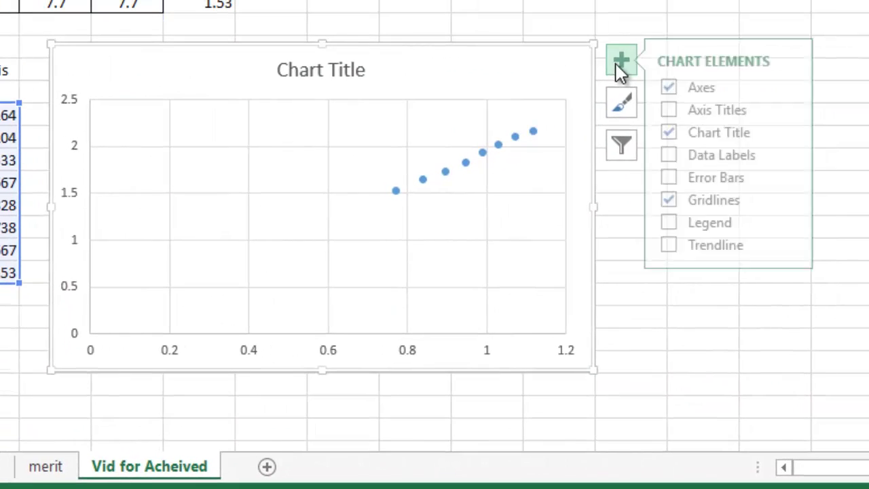
{"action": "left_click", "coordinate": [675, 111]}
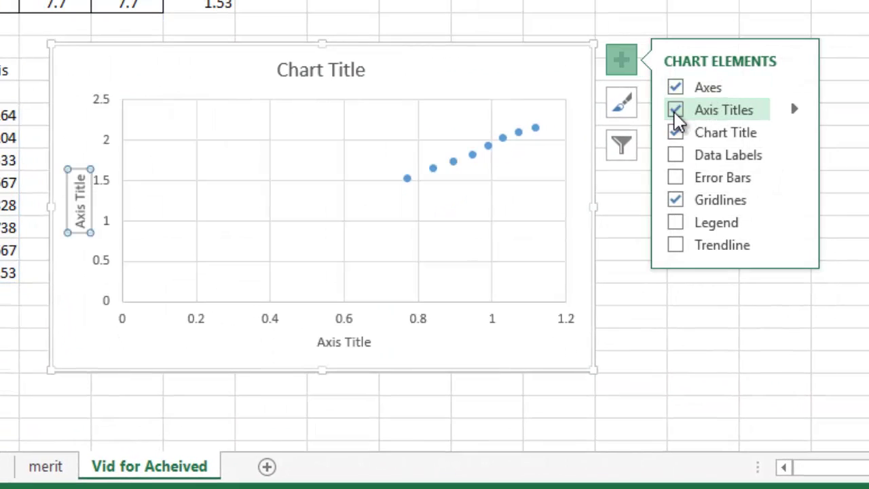
- Replace the horizontal axis title with "Square root of Length (m^0.5)"
{"action": "left_click", "coordinate": [344, 343]}
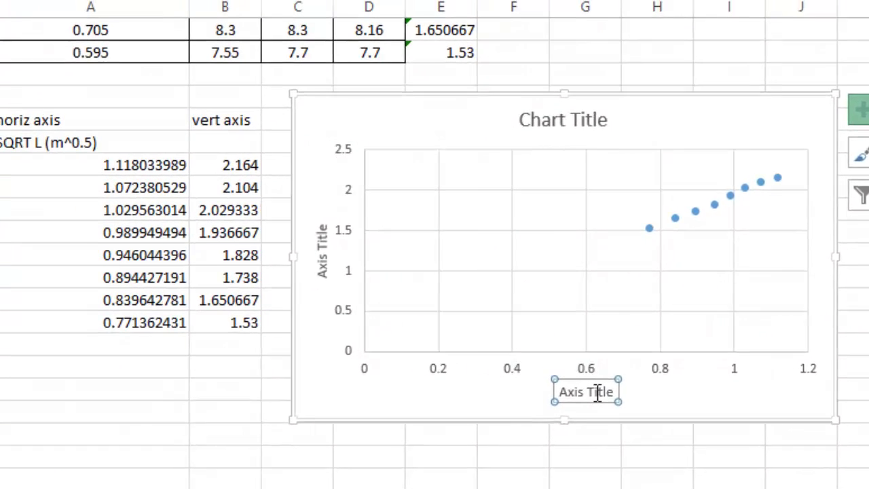
{"action": "double_click", "coordinate": [596, 392]}
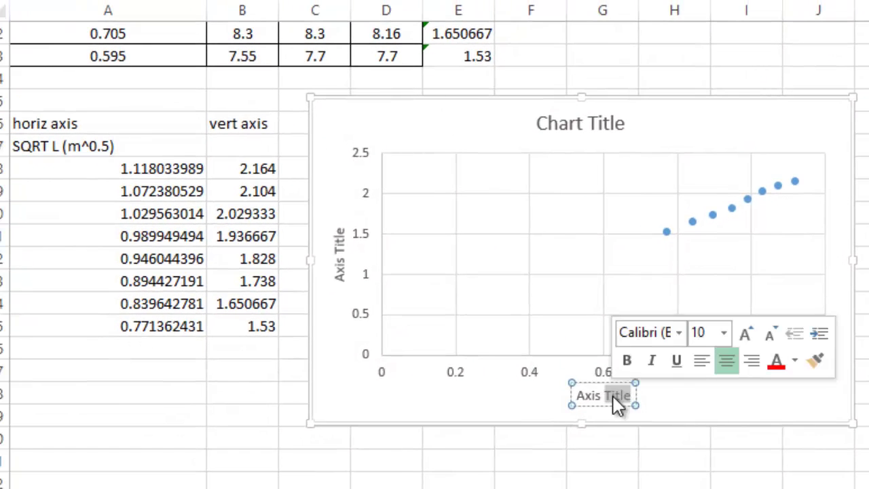
{"action": "key", "text": "BackSpace"}
{"action": "key", "text": "BackSpace"}
{"action": "key", "text": "BackSpace"}
{"action": "key", "text": "BackSpace"}
{"action": "key", "text": "BackSpace"}
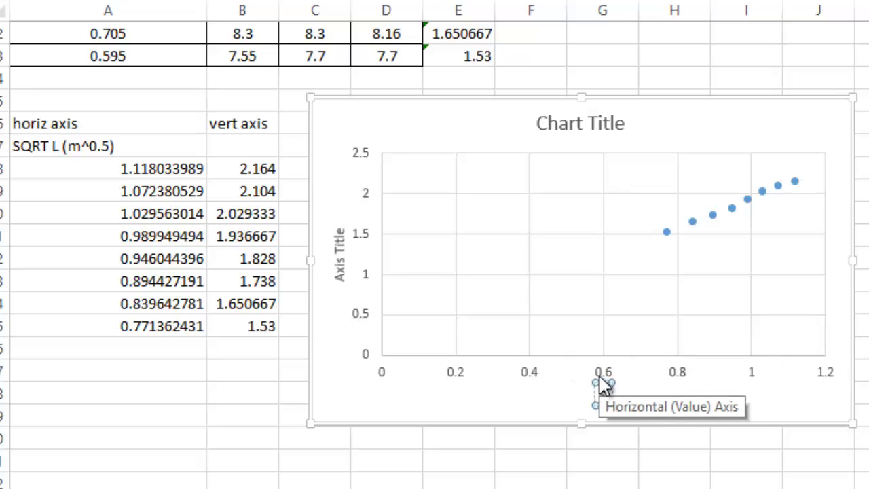
{"action": "type", "text": "Square"}
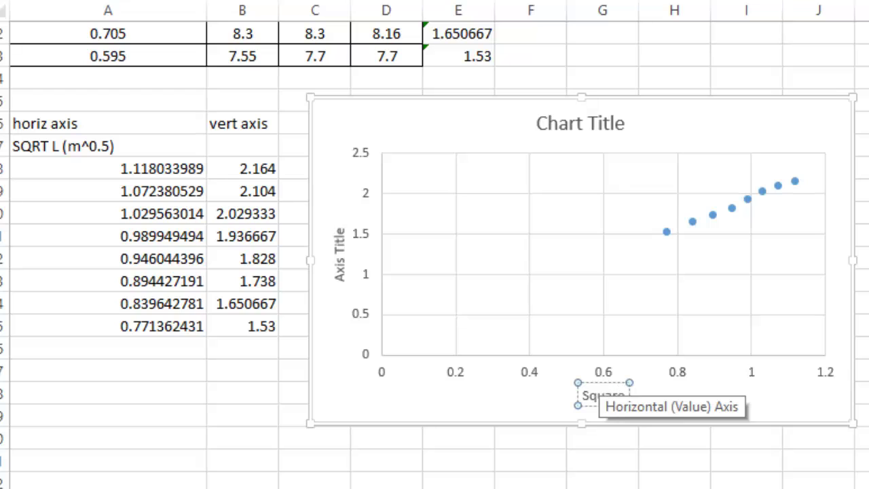
{"action": "type", "text": " root"}
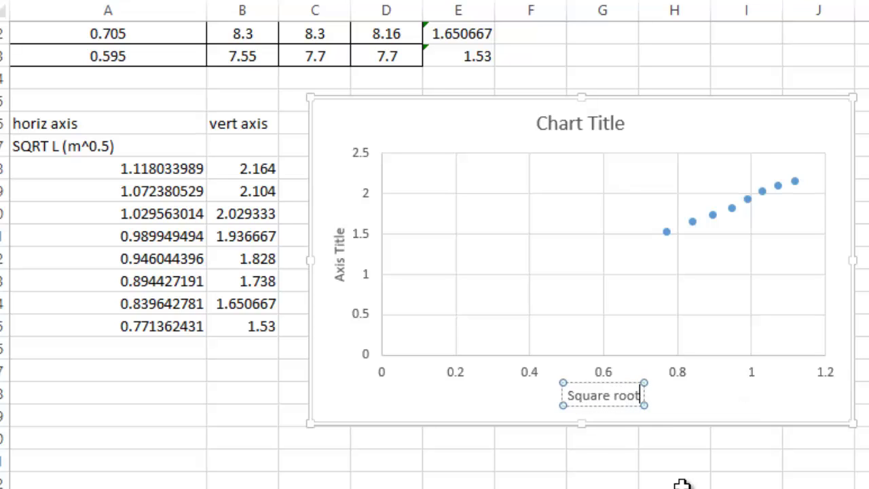
{"action": "type", "text": " of Length"}
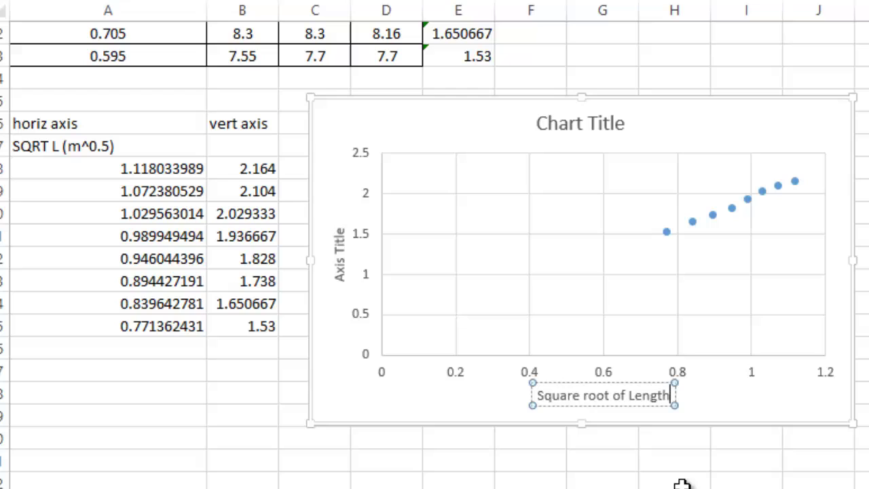
{"action": "type", "text": " ("}
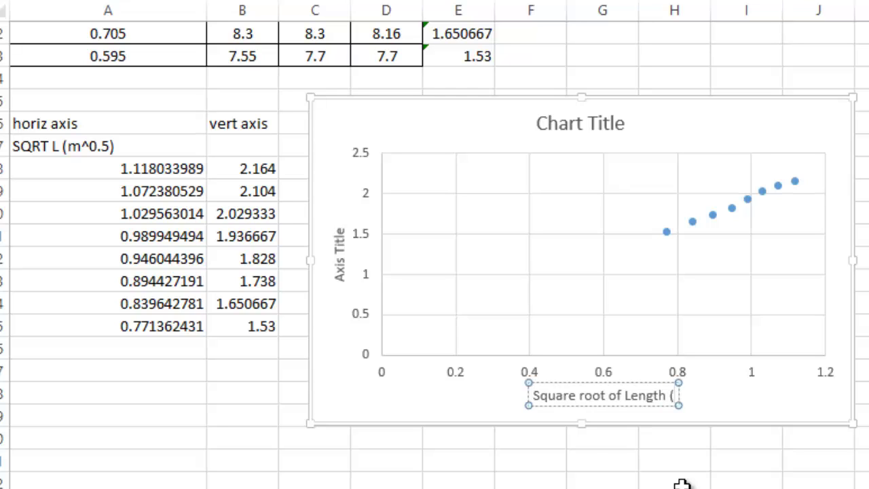
{"action": "type", "text": "m^0"}
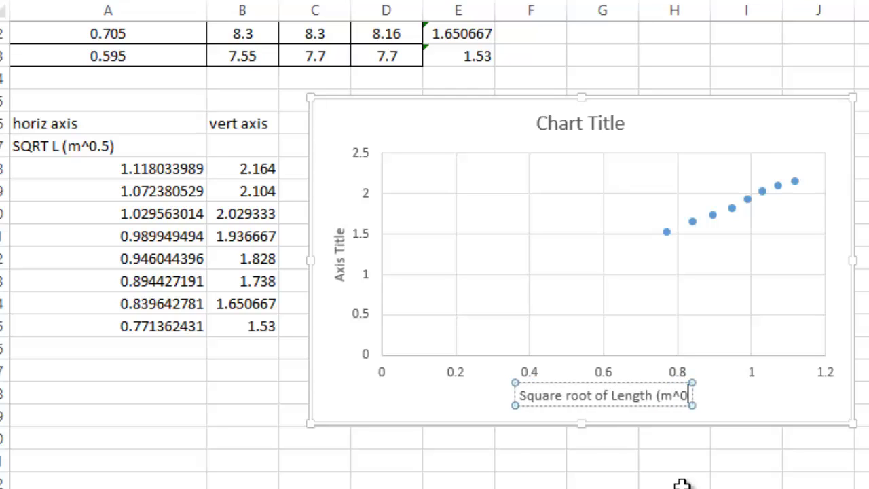
{"action": "type", "text": ".5)"}
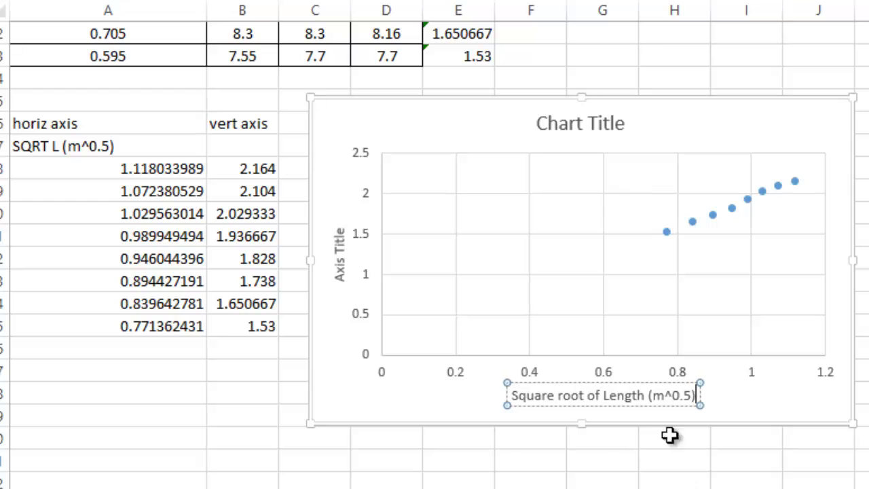
{"action": "left_click", "coordinate": [858, 395]}
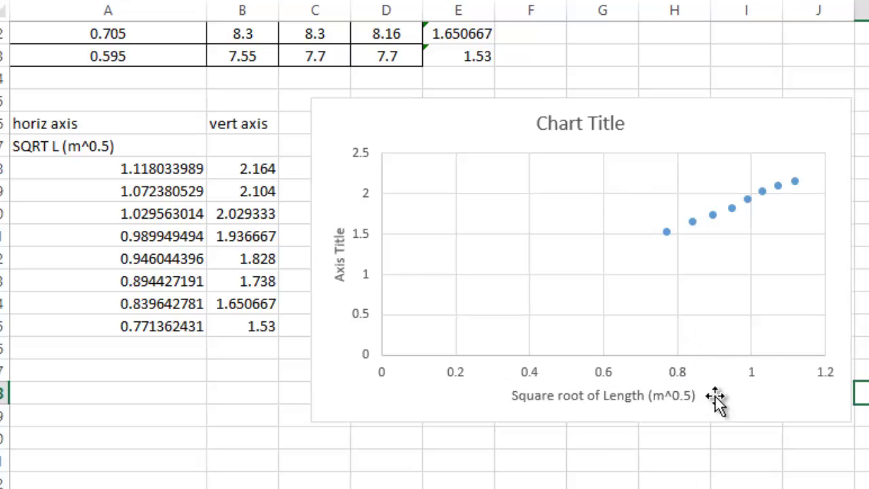
{"action": "left_click_drag", "start_coordinate": [116, 170], "coordinate": [139, 327]}
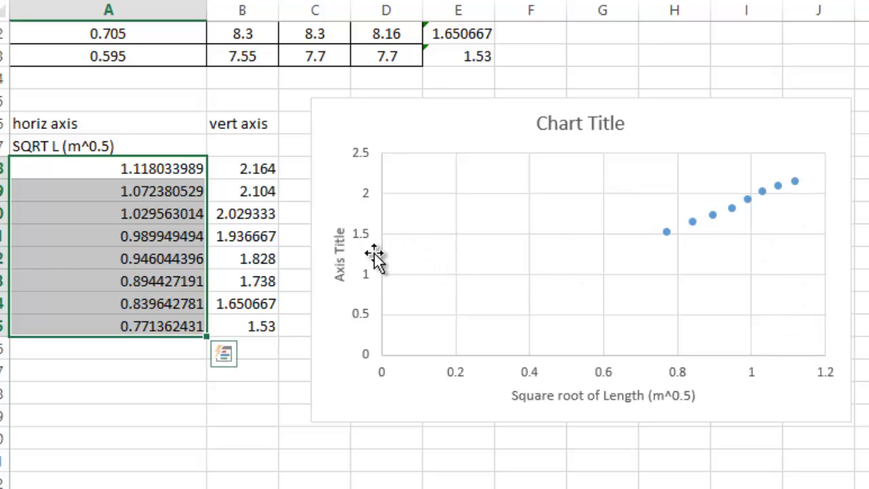
{"action": "left_click", "coordinate": [243, 361]}
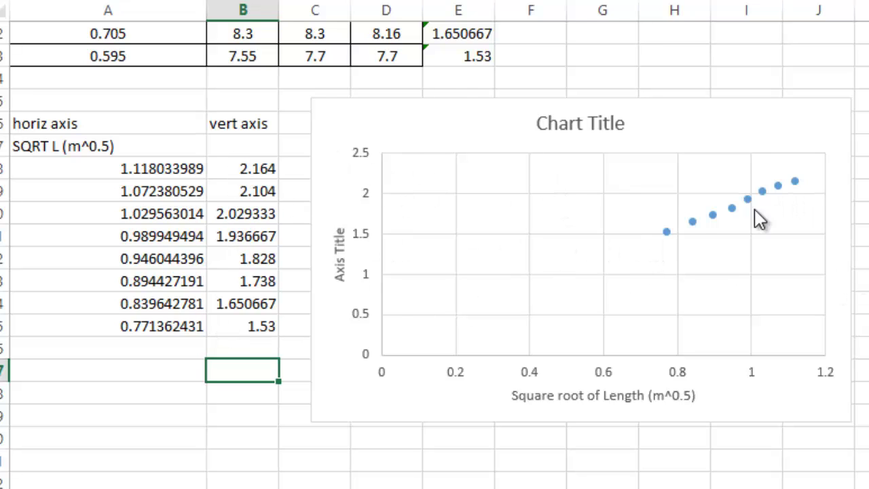
- Replace the vertical axis title with "Ave Period, T, (s)"
{"action": "left_click", "coordinate": [336, 272]}
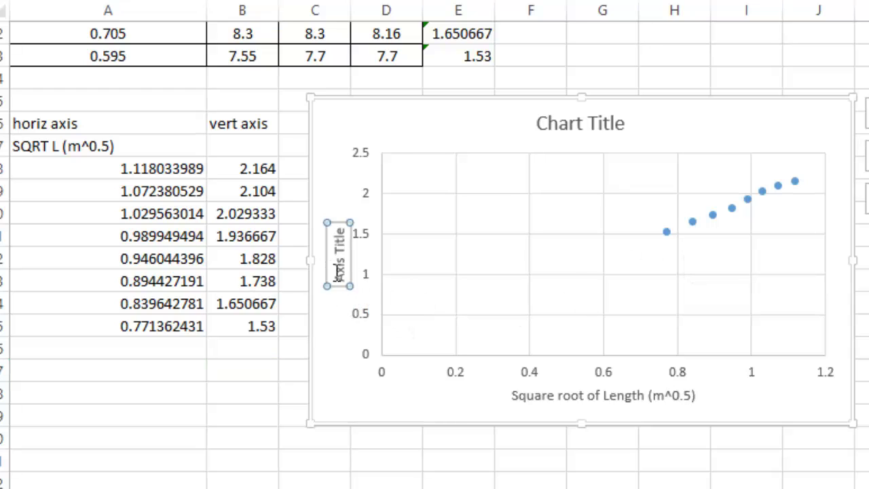
{"action": "left_click_drag", "start_coordinate": [341, 256], "coordinate": [341, 269]}
{"action": "key", "text": "BackSpace"}
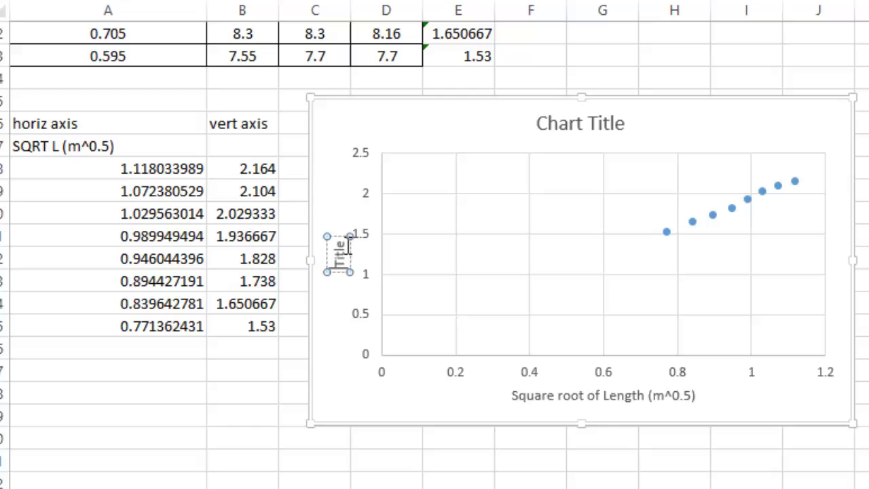
{"action": "double_click", "coordinate": [340, 253]}
{"action": "key", "text": "BackSpace"}
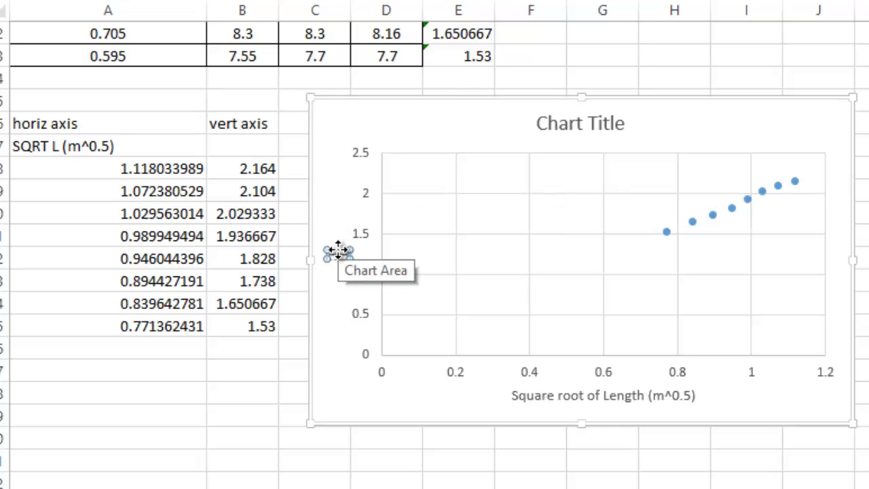
{"action": "type", "text": "Ave"}
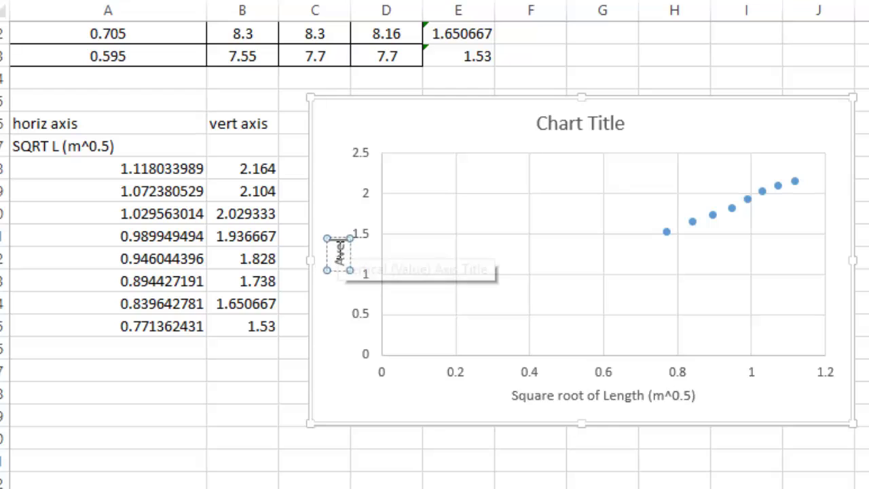
{"action": "type", "text": "rage Period, T,"}
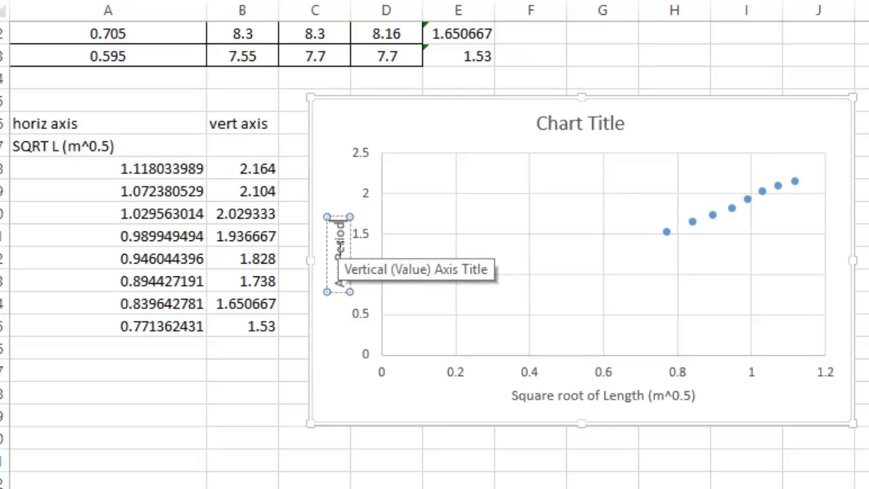
{"action": "type", "text": " (s)"}
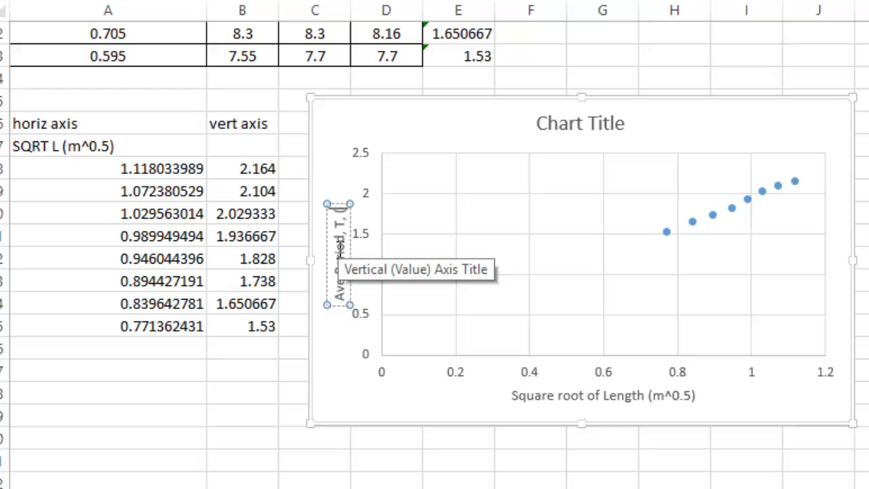
- Replace the placeholder chart title with "Ave T vs Sqrt L"
{"action": "left_click", "coordinate": [562, 122]}
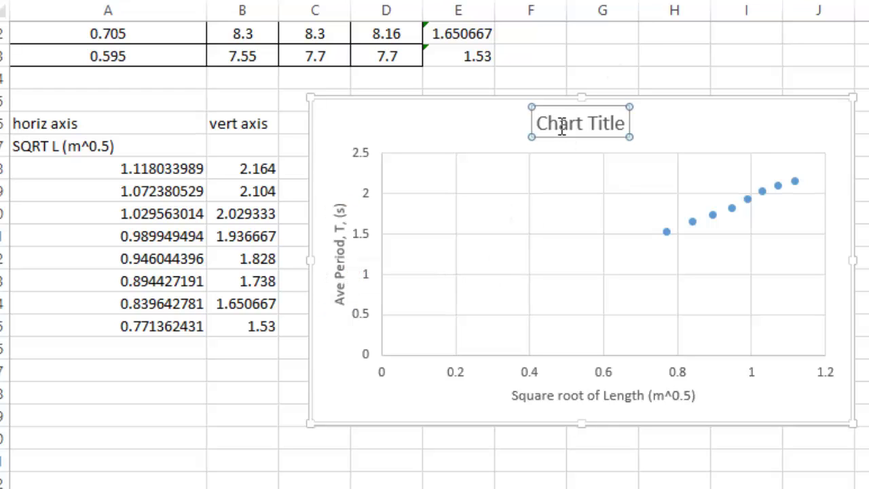
{"action": "double_click", "coordinate": [562, 127]}
{"action": "key", "text": "BackSpace"}
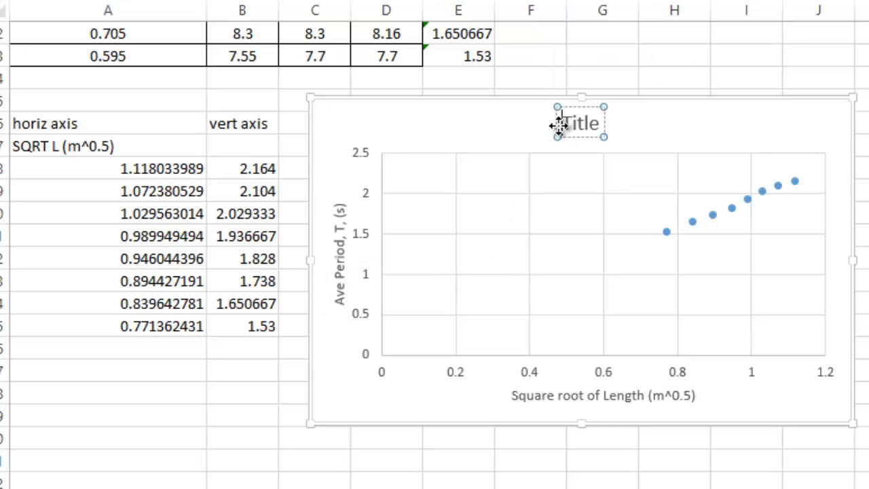
{"action": "double_click", "coordinate": [567, 128]}
{"action": "key", "text": "BackSpace"}
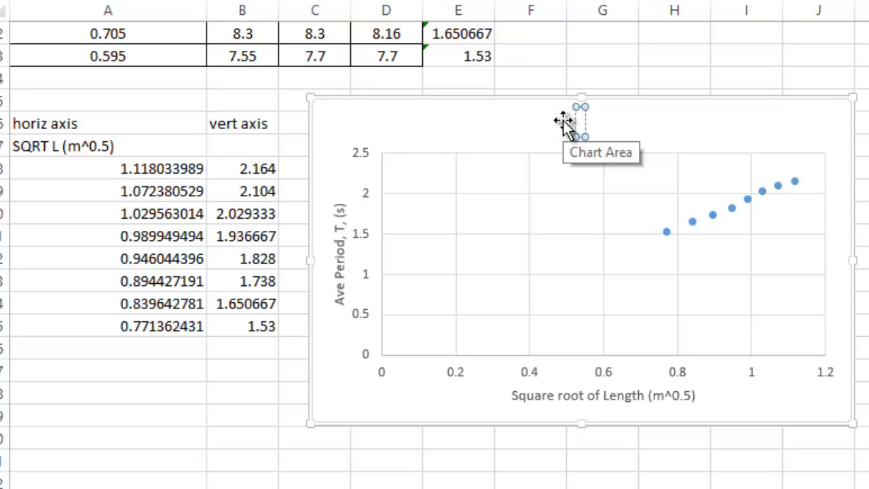
{"action": "type", "text": "Ave T v"}
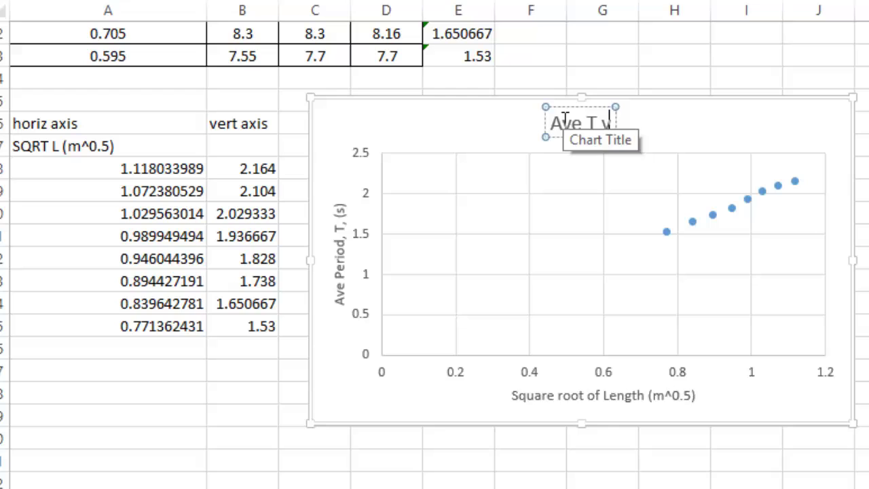
{"action": "type", "text": "s Sqrt L"}
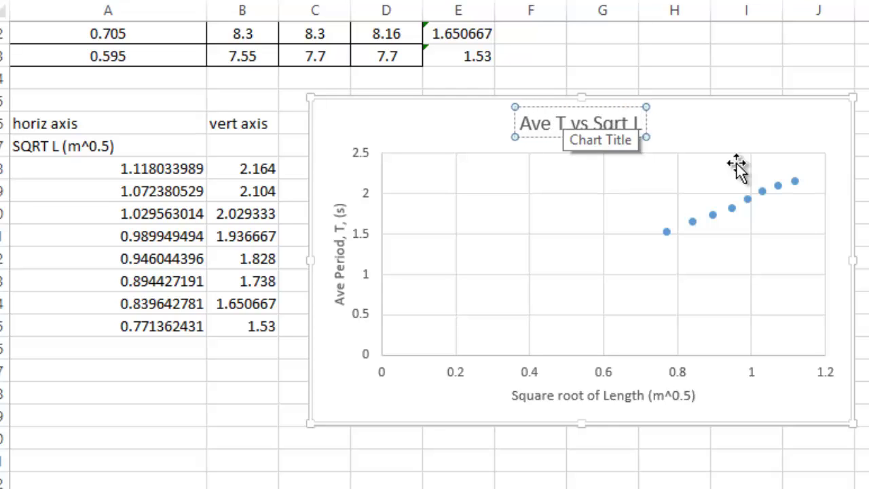
{"action": "key", "text": "Escape"}
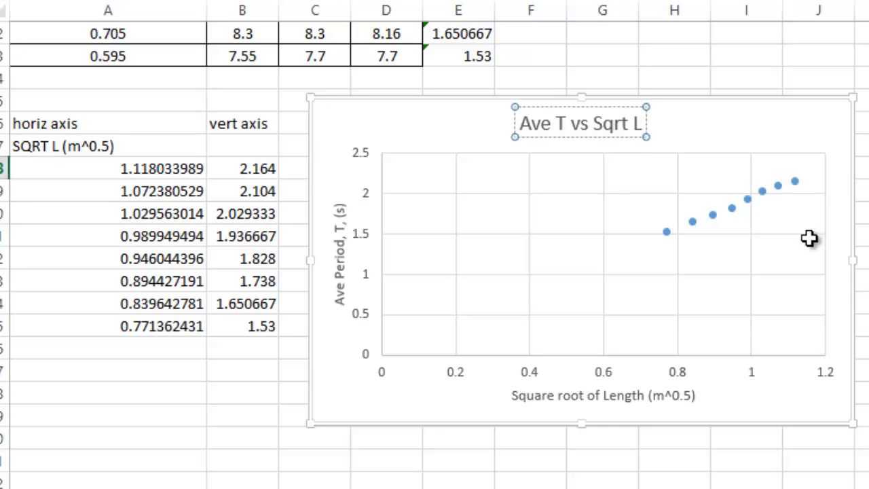
{"action": "key", "text": "Escape"}
{"action": "left_click", "coordinate": [732, 207]}
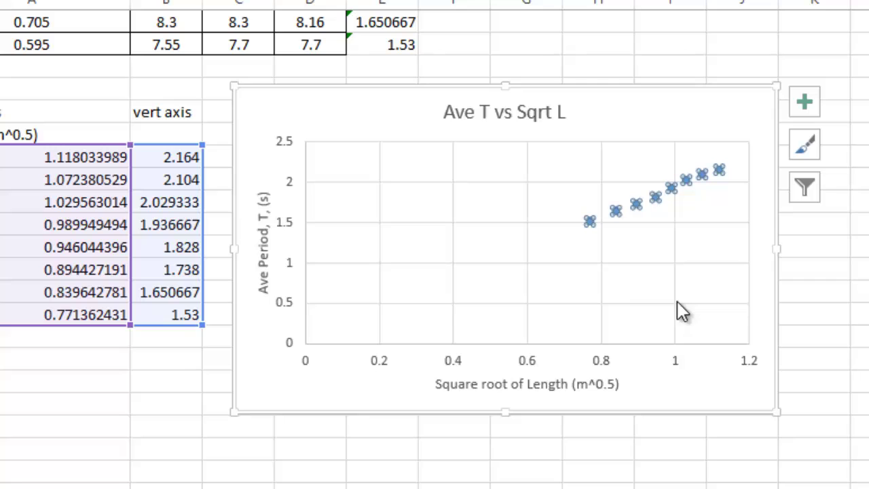
{"action": "key", "text": "Escape"}
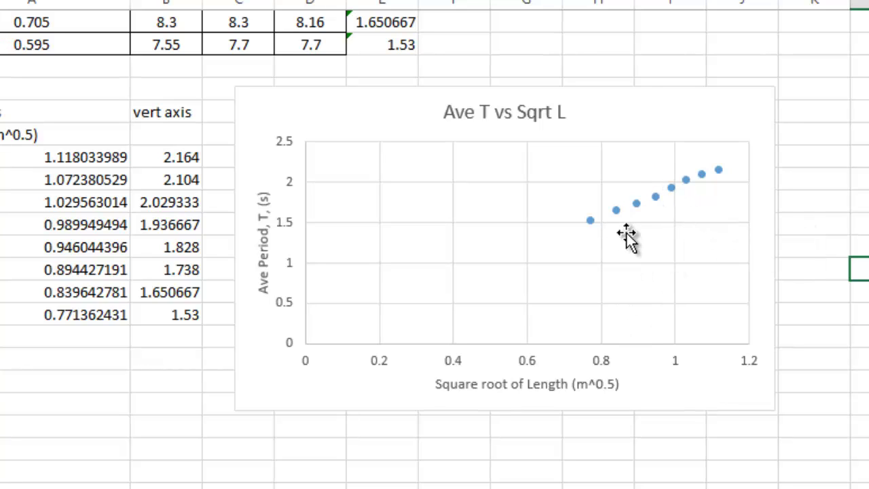
{"action": "left_click", "coordinate": [601, 367]}
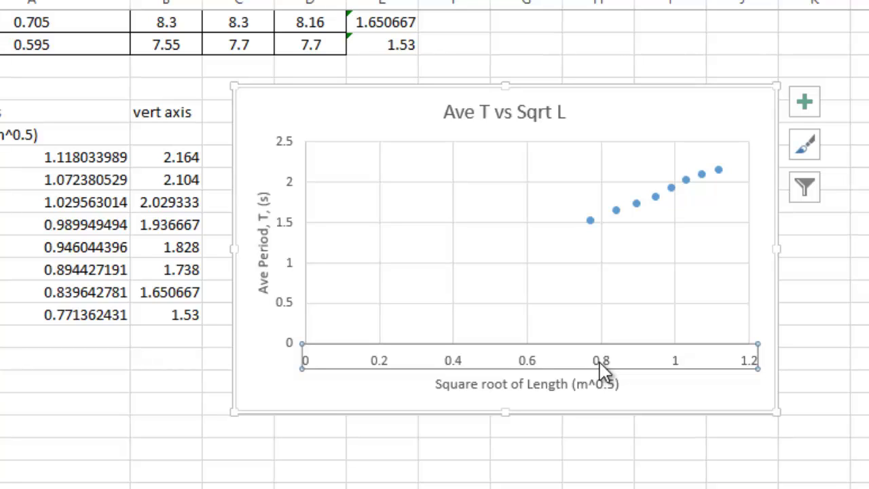
{"action": "left_click", "coordinate": [858, 266]}
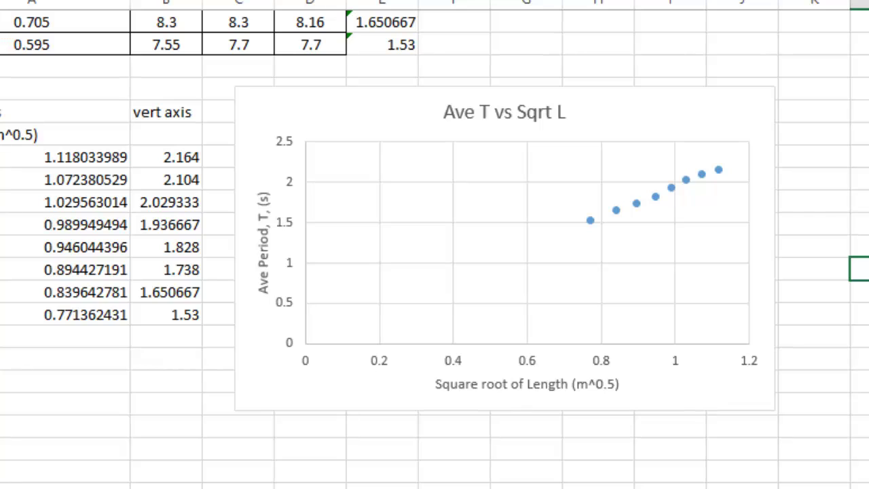
- Set the minimum bound of the chart's horizontal axis to 0.7
{"action": "left_click", "coordinate": [531, 365]}
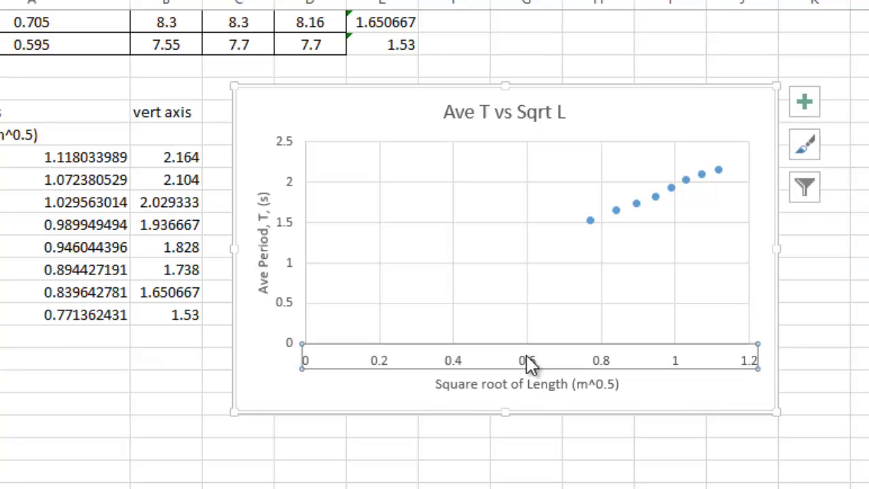
{"action": "right_click", "coordinate": [530, 364]}
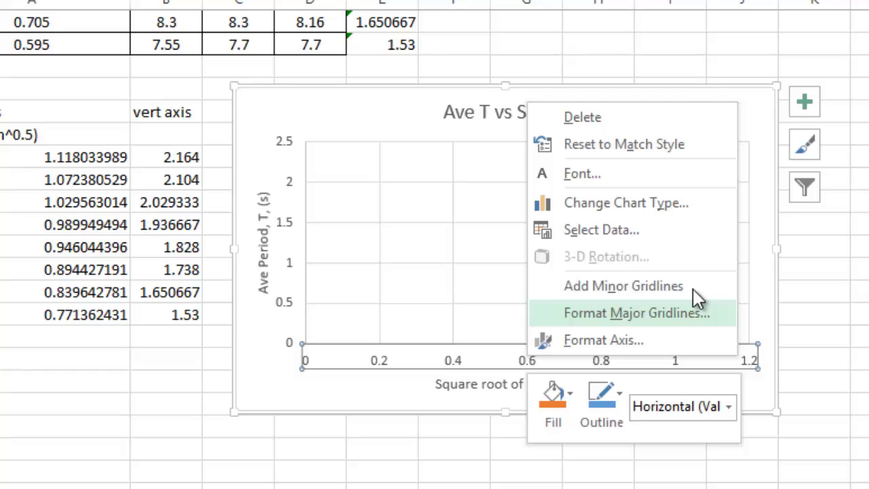
{"action": "left_click", "coordinate": [620, 340]}
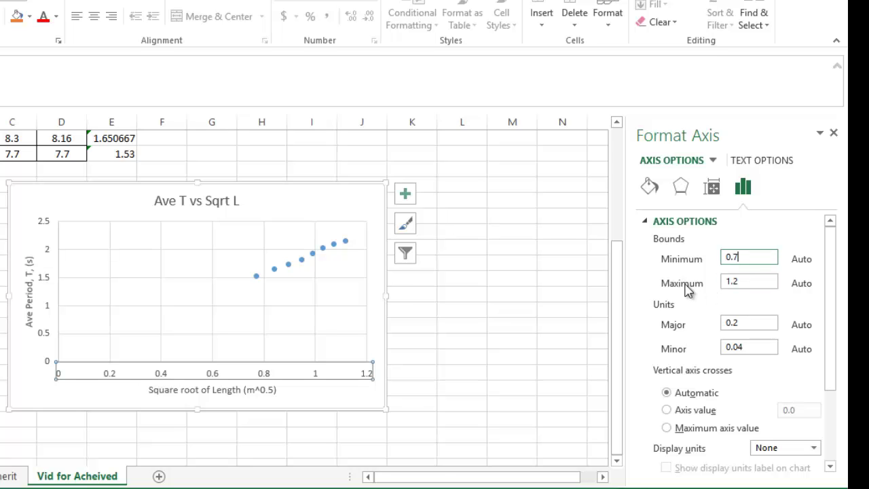
{"action": "key", "text": "Return"}
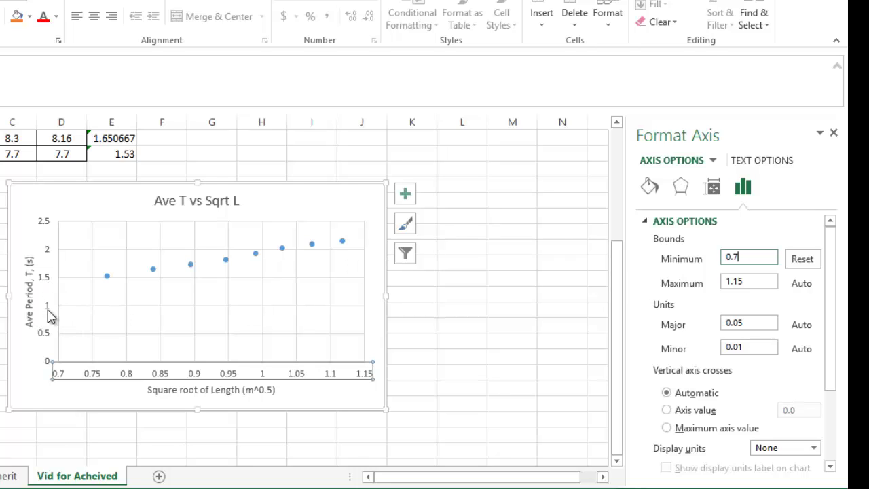
- Set the minimum bound of the chart's vertical axis to 1.5 and deselect the chart
{"action": "left_click", "coordinate": [50, 315]}
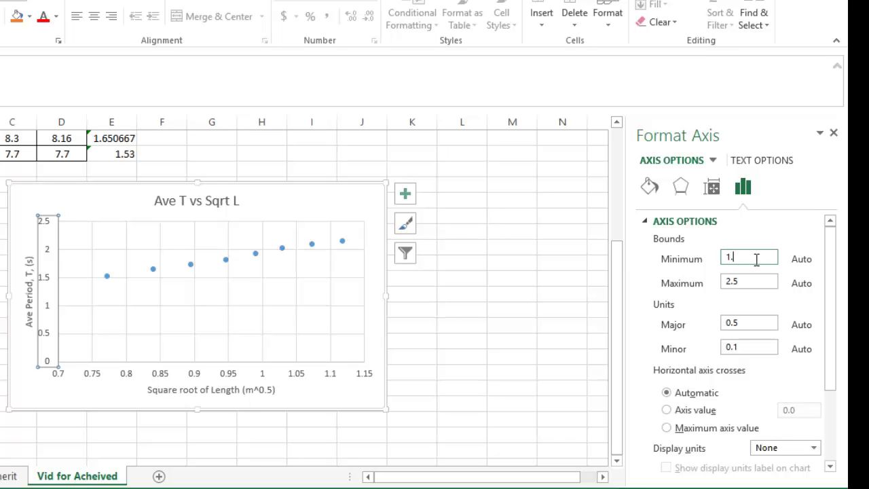
{"action": "key", "text": "Return"}
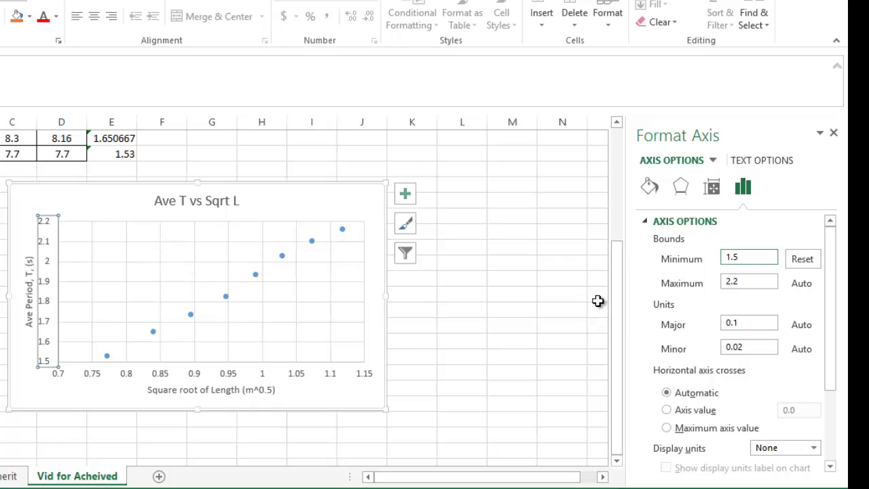
{"action": "left_click", "coordinate": [599, 297]}
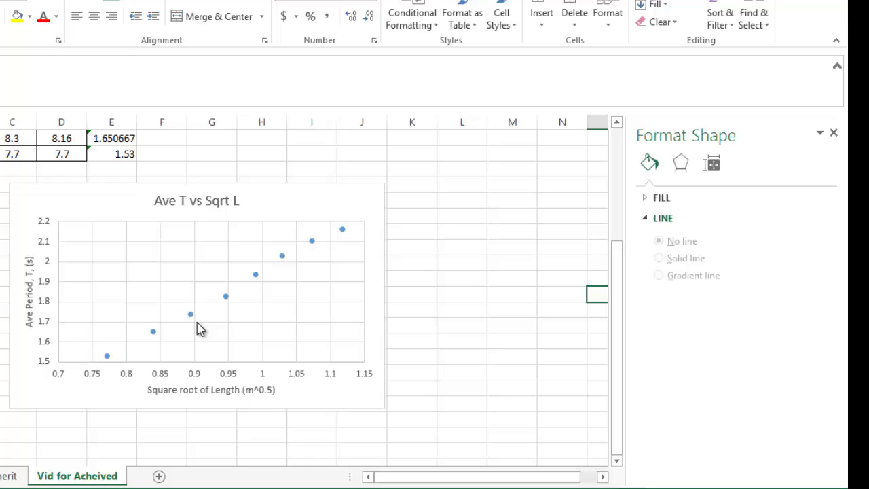
- Add a trendline to the plotted period series on the Ave T vs Sqrt L chart
{"action": "mouse_move", "coordinate": [226, 296]}
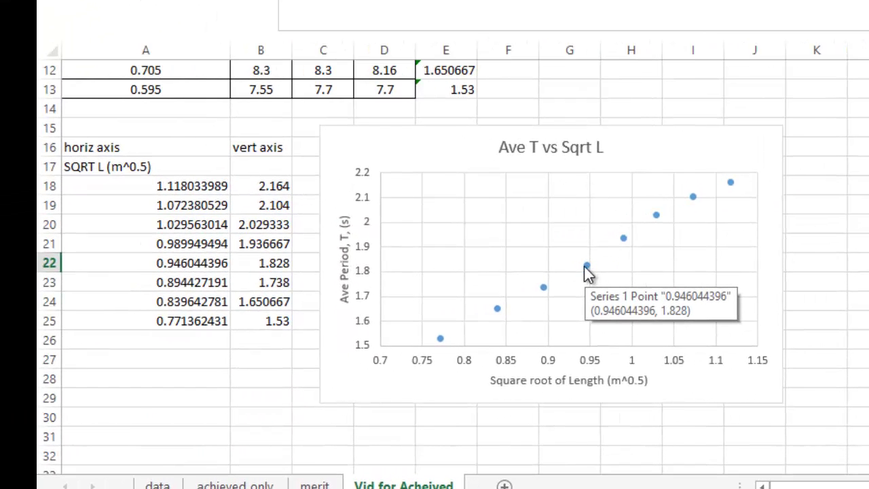
{"action": "left_click", "coordinate": [586, 266]}
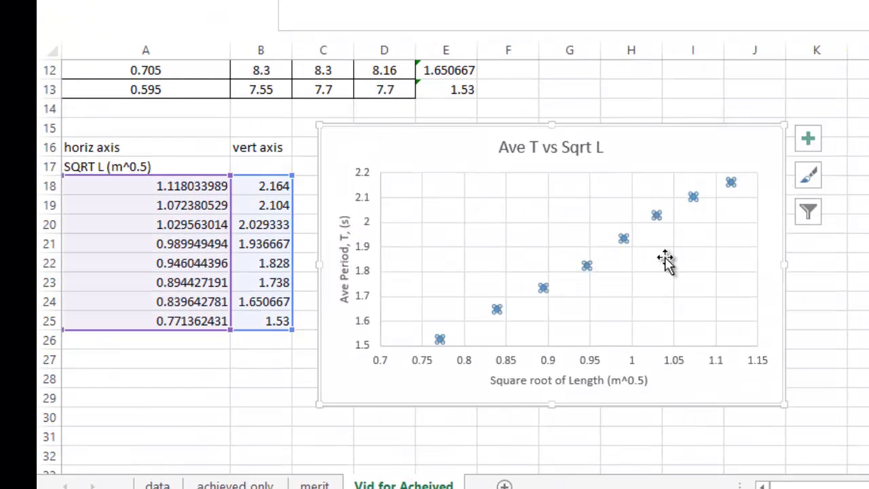
{"action": "mouse_move", "coordinate": [588, 266]}
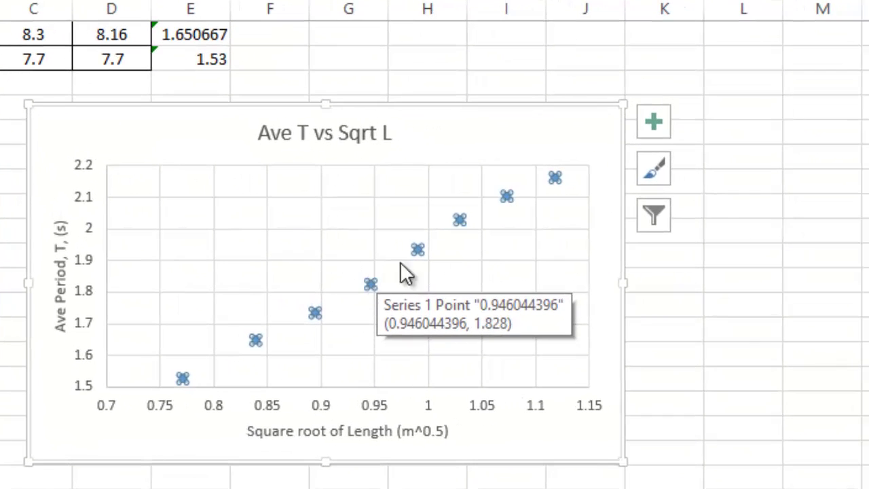
{"action": "left_click", "coordinate": [648, 127]}
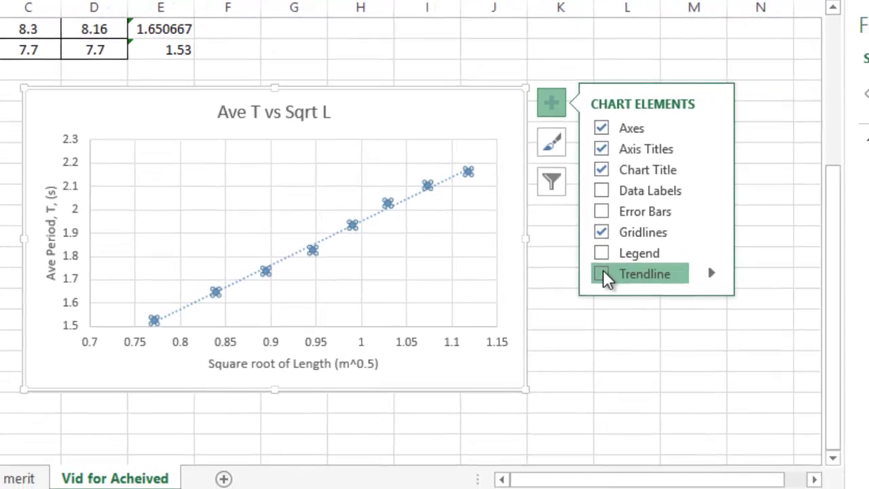
{"action": "left_click", "coordinate": [602, 273]}
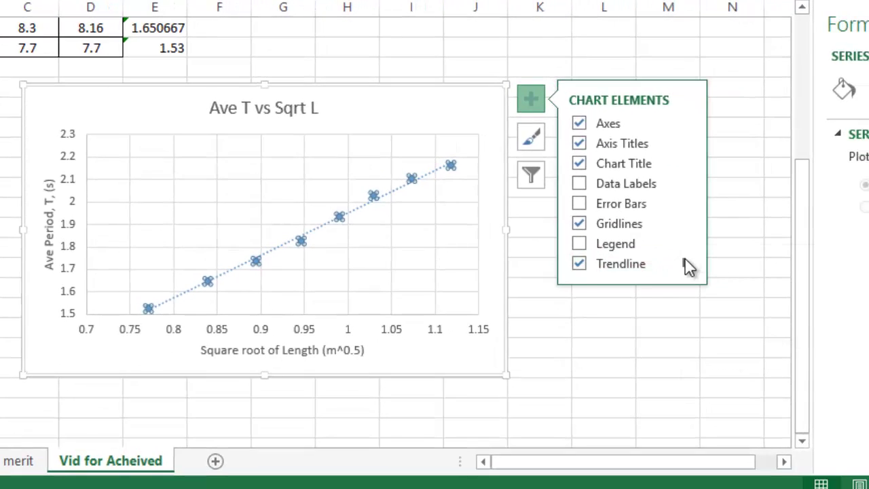
- Show the linear trendline's equation on the chart through the additional trendline options
{"action": "left_click", "coordinate": [689, 267]}
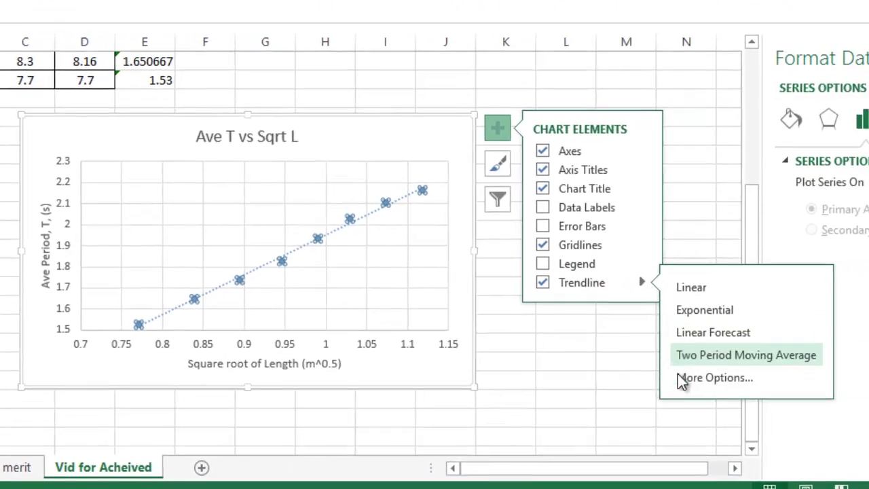
{"action": "left_click", "coordinate": [740, 365]}
{"action": "left_click_drag", "start_coordinate": [854, 324], "coordinate": [854, 427]}
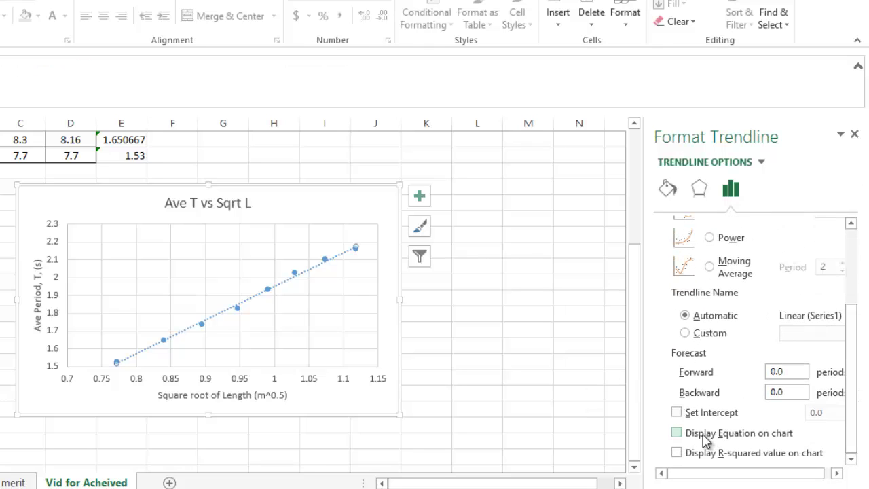
{"action": "left_click", "coordinate": [677, 434]}
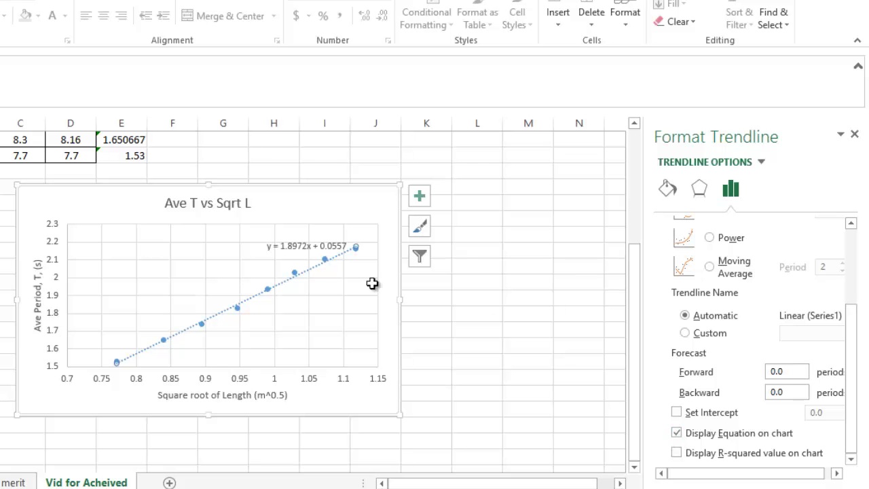
- Move the trendline equation label up off the line and rewrite it as "T = 1.8972 L^0.5 + 0.0557"
{"action": "left_click", "coordinate": [290, 246]}
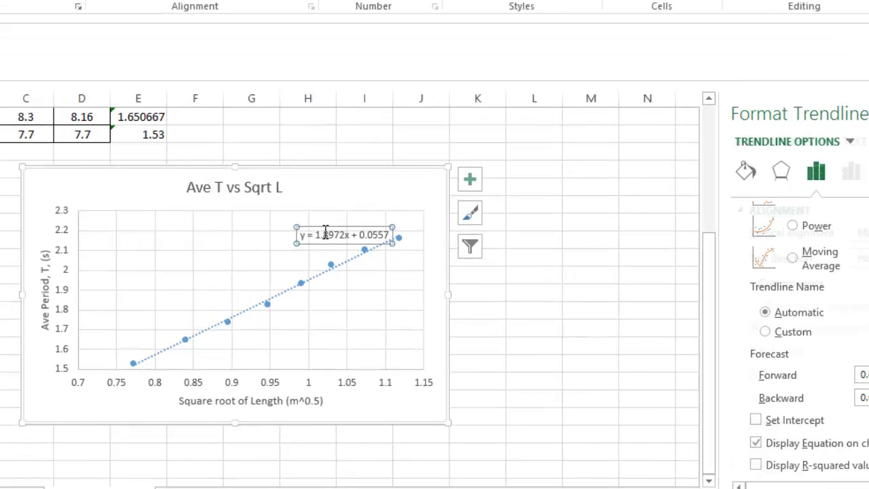
{"action": "left_click_drag", "start_coordinate": [324, 232], "coordinate": [331, 209]}
{"action": "left_click", "coordinate": [539, 110]}
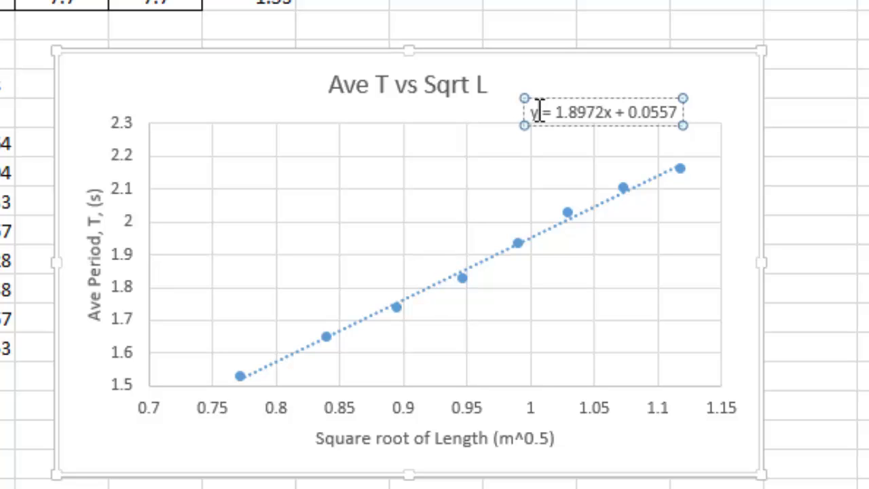
{"action": "key", "text": "BackSpace"}
{"action": "type", "text": "T"}
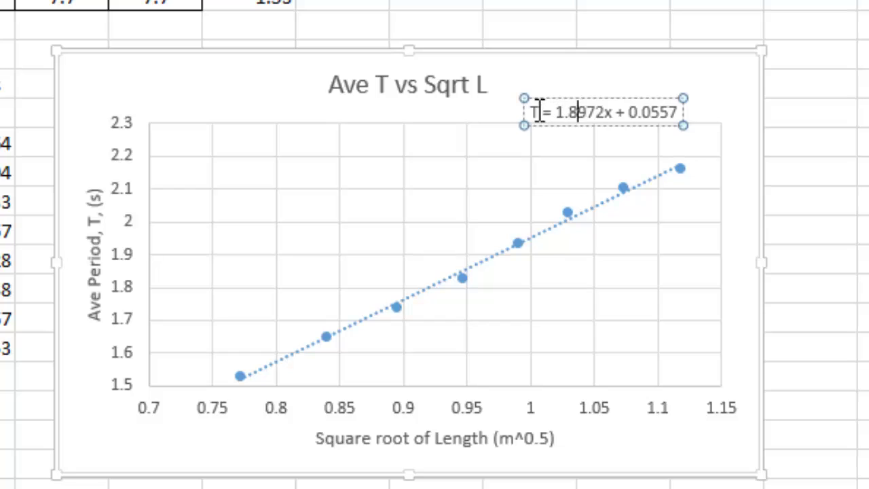
{"action": "key", "text": "Right"}
{"action": "key", "text": "BackSpace"}
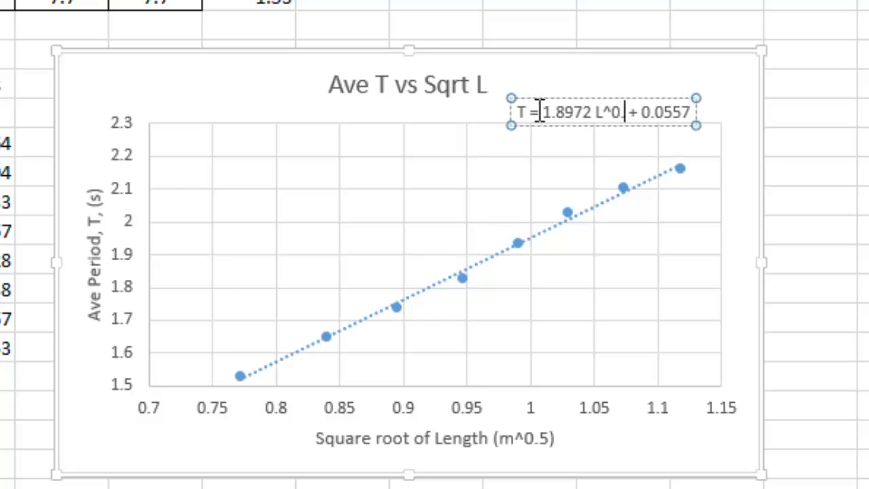
{"action": "type", "text": ".5"}
{"action": "left_click", "coordinate": [862, 153]}
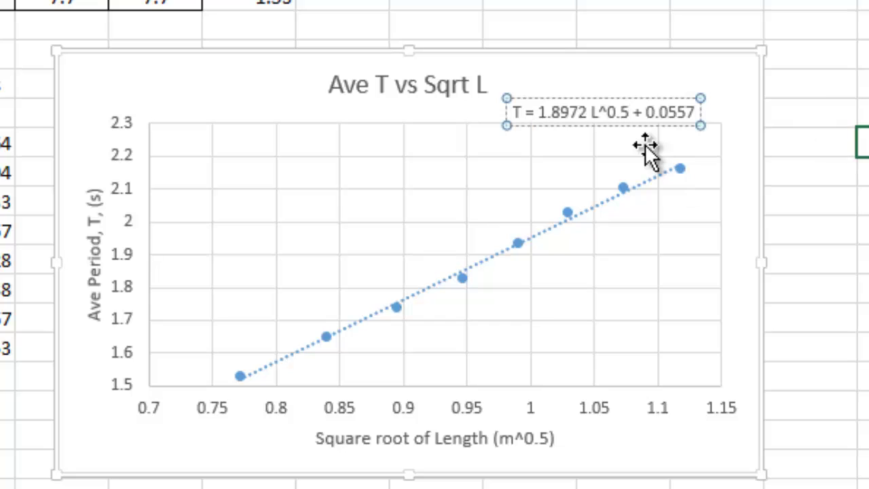
- Add the heading "LOBF" above the trendline equation and place the label inside the plot area, above the line
{"action": "left_click", "coordinate": [491, 109]}
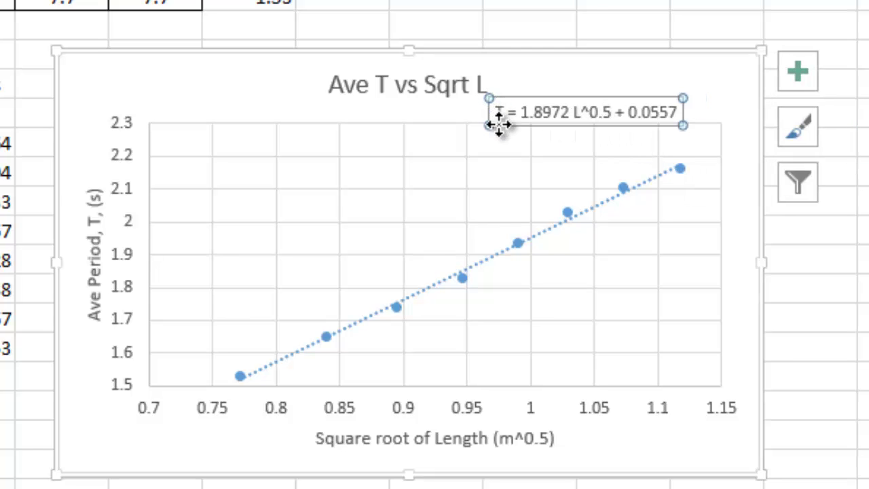
{"action": "left_click", "coordinate": [496, 110]}
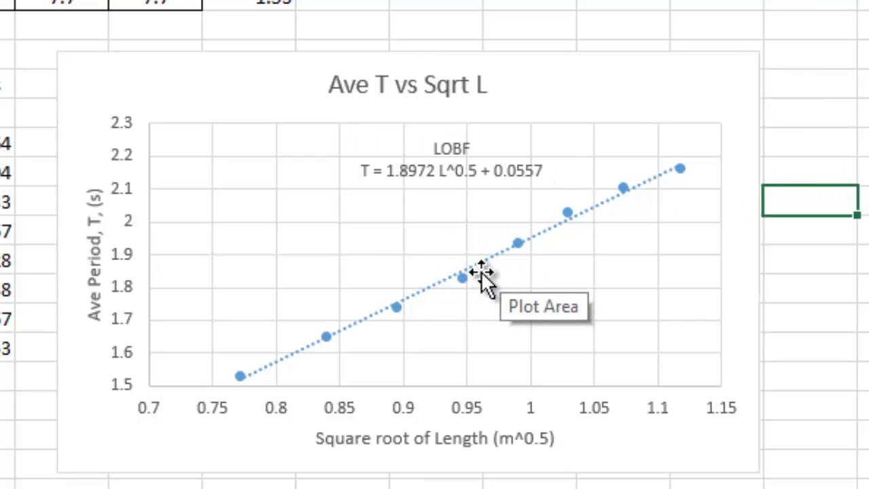
- Enlarge the chart from its upper-right corner, shift the LOBF equation label further left in the plot area, and deselect the chart
{"action": "left_click", "coordinate": [703, 444]}
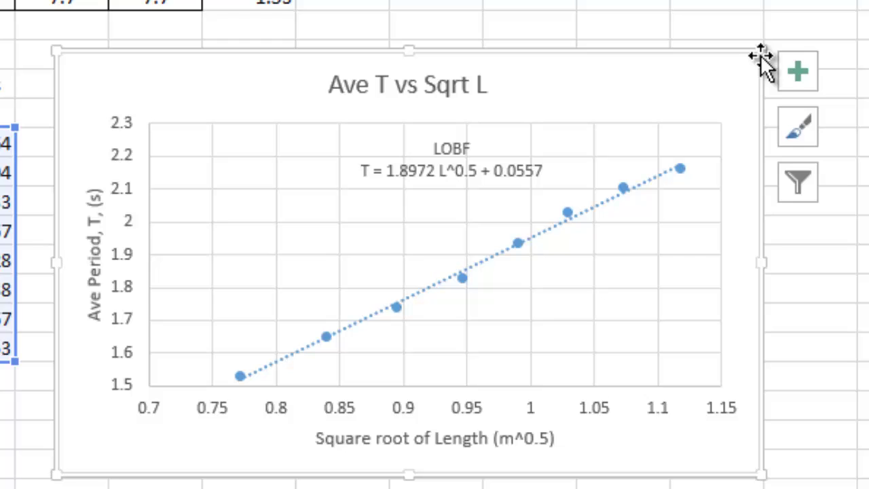
{"action": "left_click_drag", "start_coordinate": [758, 49], "coordinate": [847, 1]}
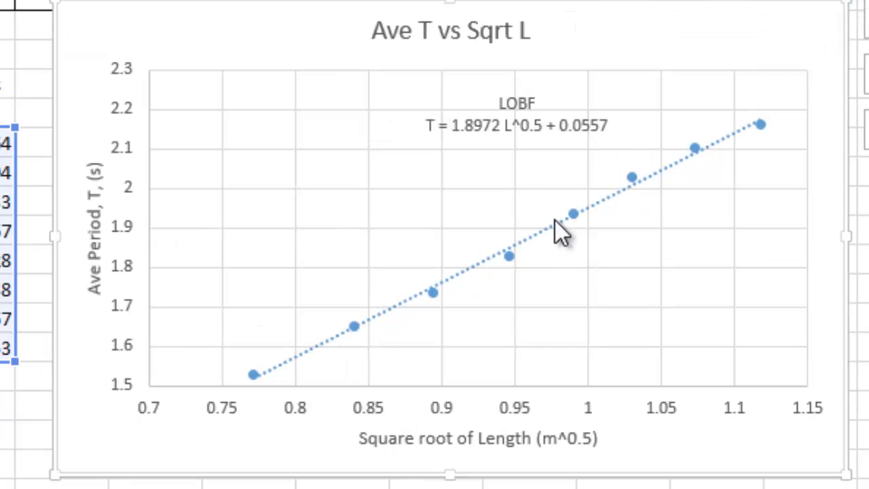
{"action": "left_click", "coordinate": [515, 124]}
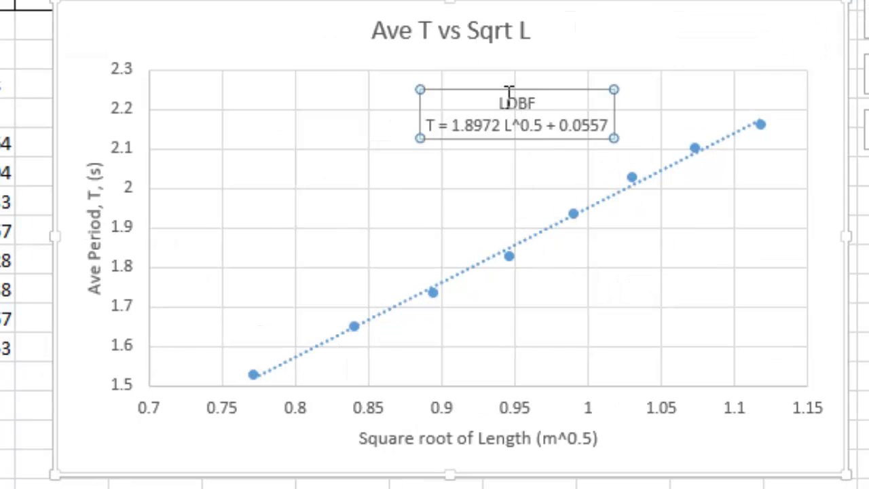
{"action": "left_click_drag", "start_coordinate": [500, 93], "coordinate": [445, 123]}
{"action": "left_click", "coordinate": [860, 201]}
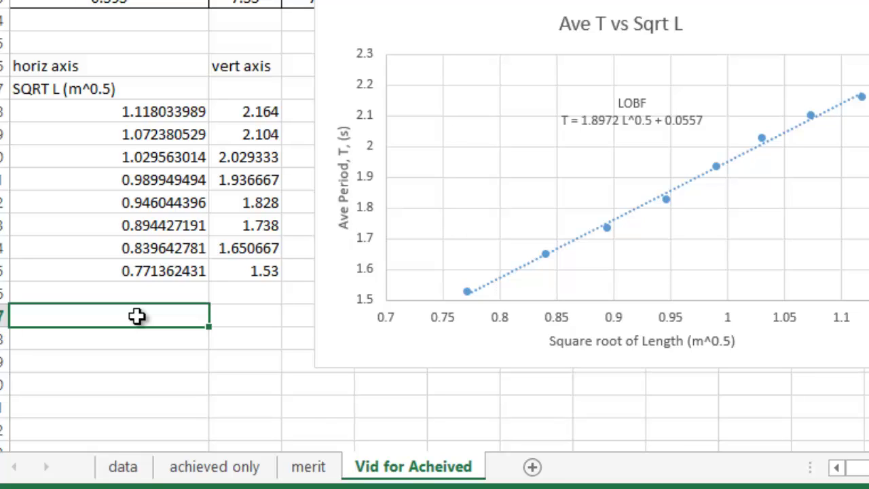
- Enter the heading "e-line" in A27 below the data, with the column labels "horiz" in A28 and "vert" in B28
{"action": "double_click", "coordinate": [137, 315]}
{"action": "type", "text": "e-line"}
{"action": "key", "text": "Return"}
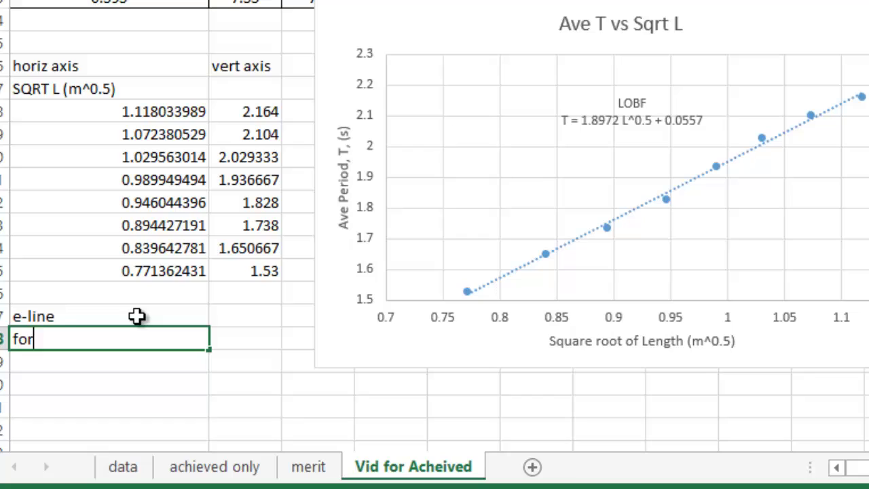
{"action": "type", "text": "horix"}
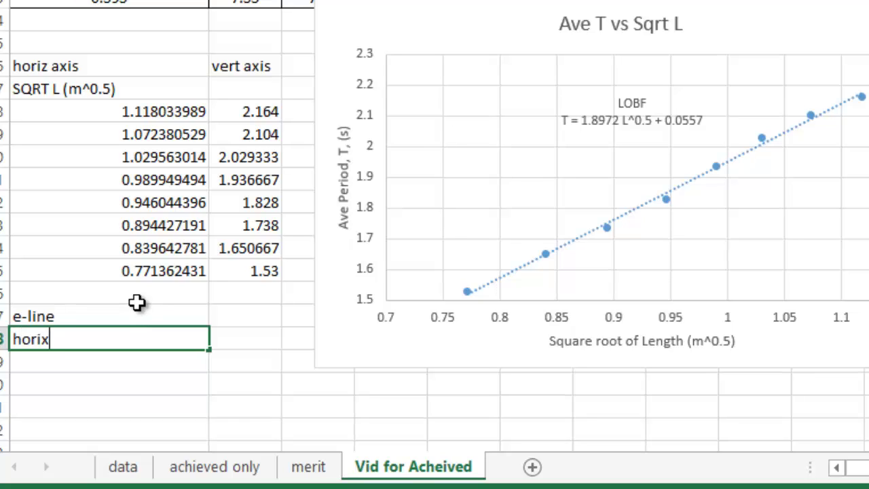
{"action": "key", "text": "Tab"}
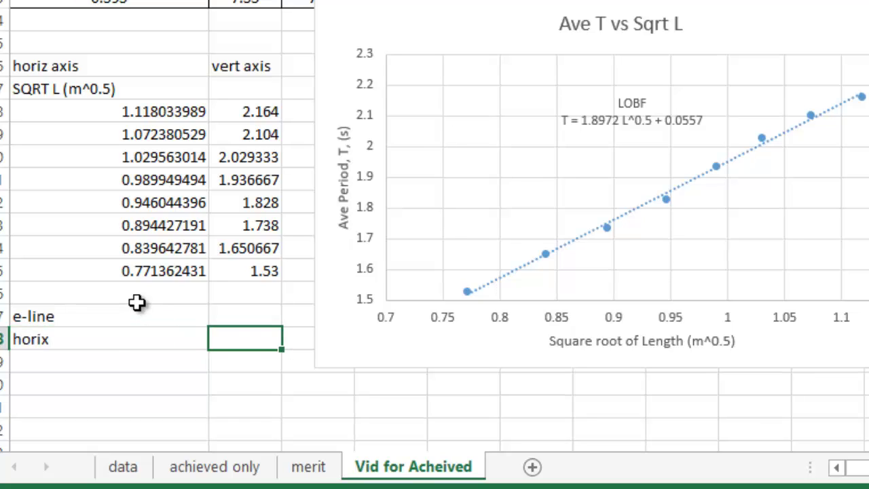
{"action": "left_click", "coordinate": [106, 317]}
{"action": "left_click", "coordinate": [77, 342]}
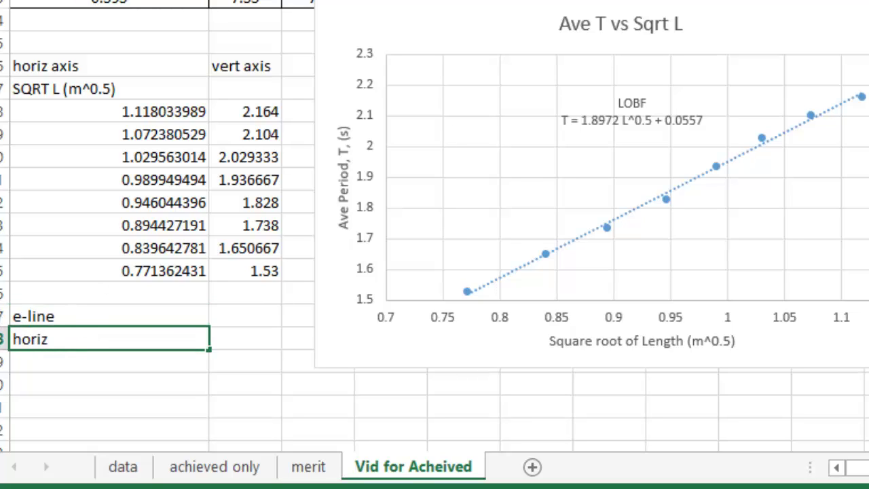
{"action": "key", "text": "Tab"}
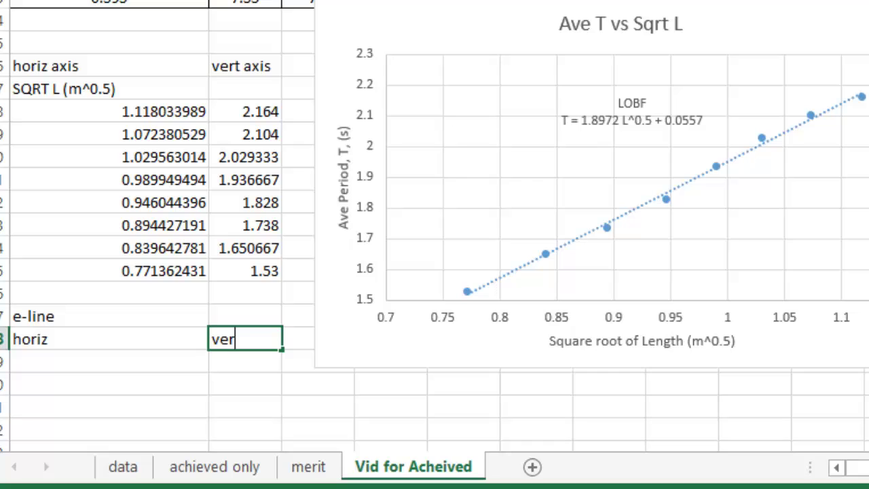
{"action": "left_click", "coordinate": [136, 357]}
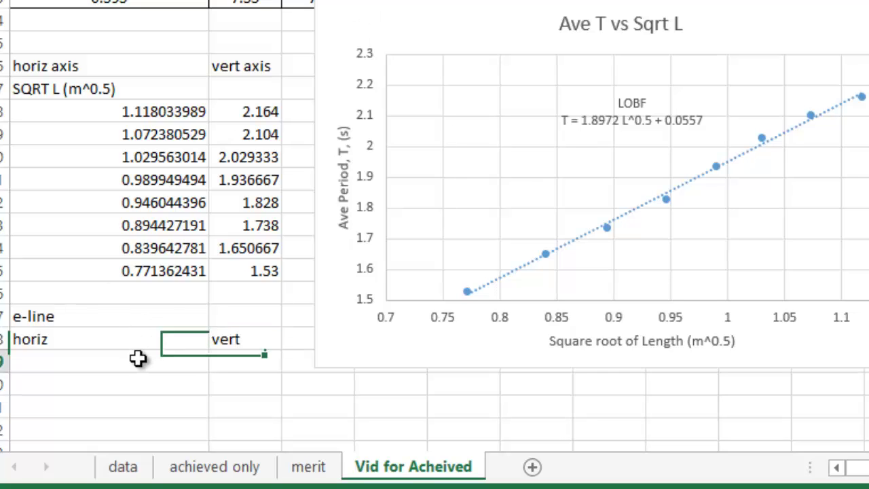
- Move the chart slightly down and to the right, away from the data columns, and select the square root of length in A22
{"action": "left_click_drag", "start_coordinate": [427, 8], "coordinate": [462, 57]}
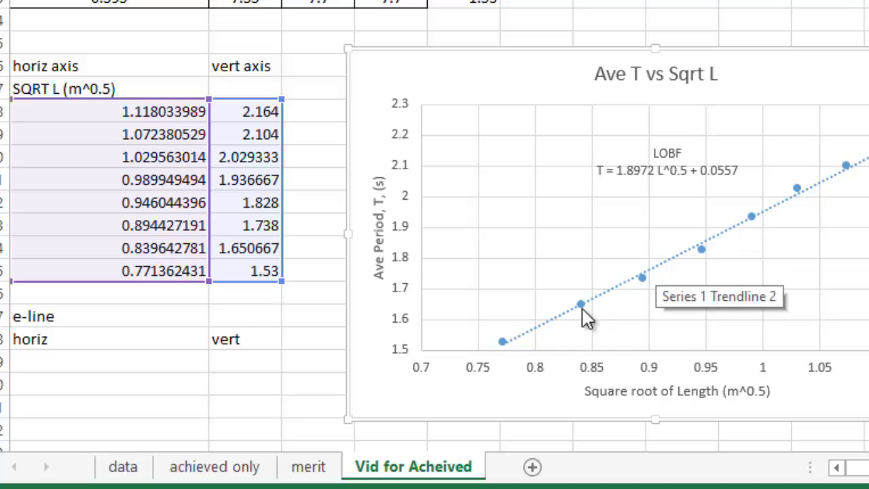
{"action": "left_click", "coordinate": [159, 271]}
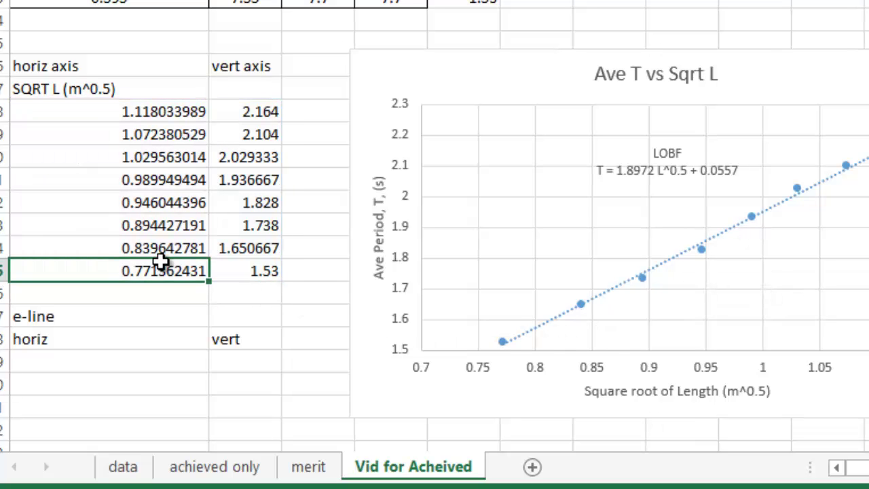
{"action": "scroll", "coordinate": [160, 285], "scroll_direction": "up", "scroll_amount": 1}
{"action": "left_click", "coordinate": [150, 248]}
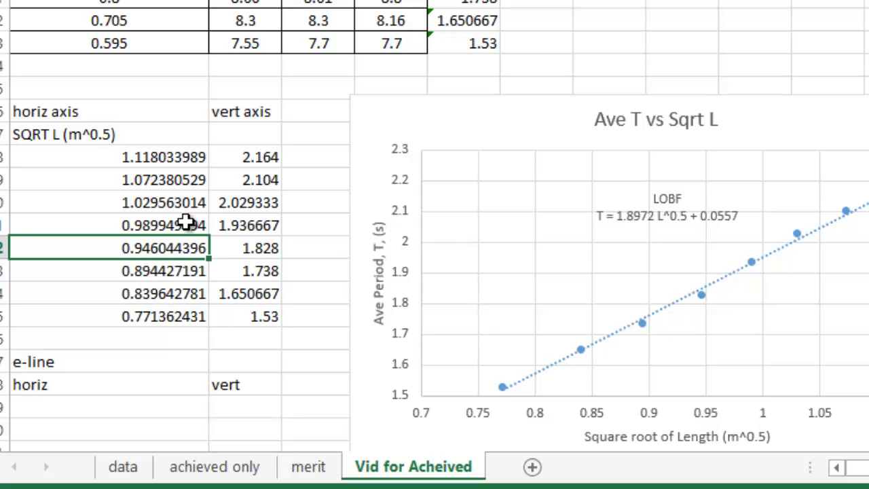
- Enter a formula in A29 under "horiz" that references the square root of length in A22
{"action": "left_click", "coordinate": [137, 406]}
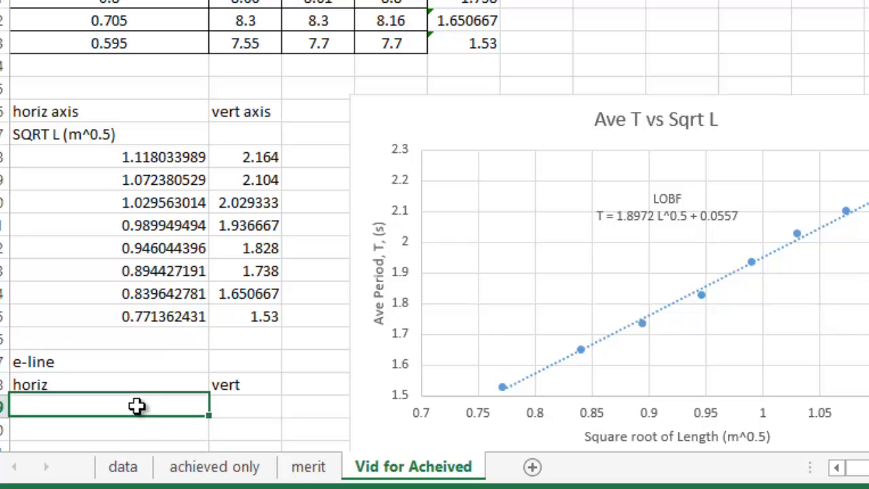
{"action": "type", "text": "="}
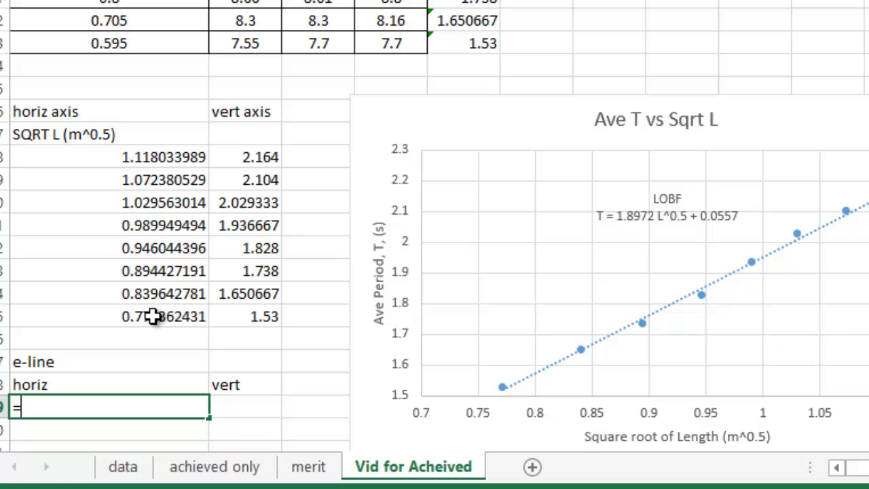
{"action": "left_click", "coordinate": [150, 254]}
{"action": "key", "text": "Return"}
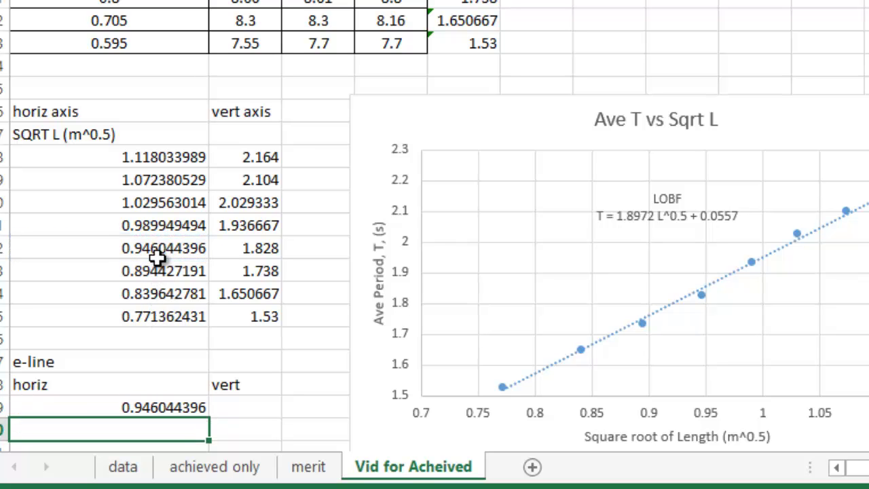
- Enter a formula in B29 under "vert" that references the average period in B22
{"action": "scroll", "coordinate": [157, 260], "scroll_direction": "up", "scroll_amount": 1}
{"action": "scroll", "coordinate": [36, 388], "scroll_direction": "right", "scroll_amount": 3}
{"action": "scroll", "coordinate": [39, 448], "scroll_direction": "left", "scroll_amount": 3}
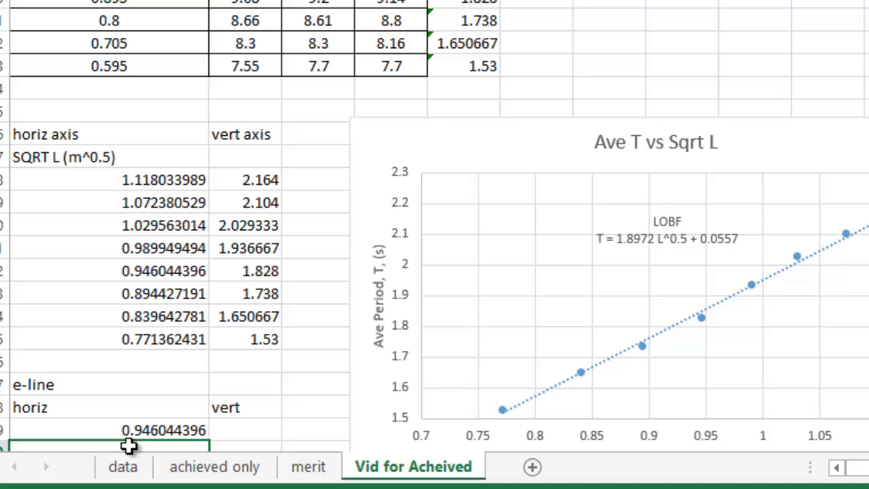
{"action": "left_click", "coordinate": [131, 432]}
{"action": "left_click", "coordinate": [241, 429]}
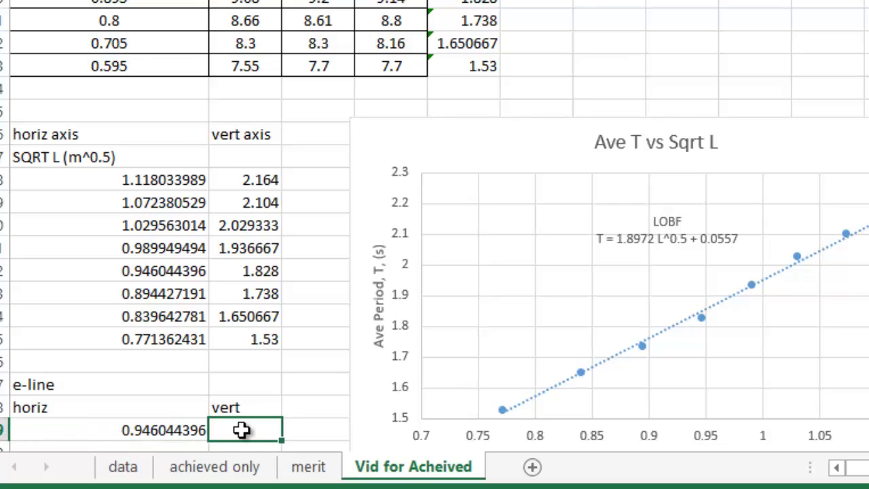
{"action": "type", "text": "="}
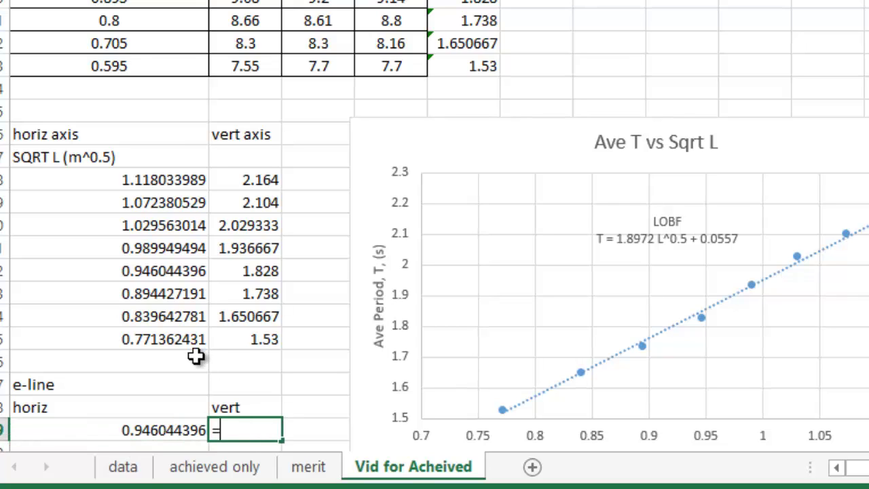
{"action": "left_click", "coordinate": [237, 271]}
{"action": "key", "text": "Return"}
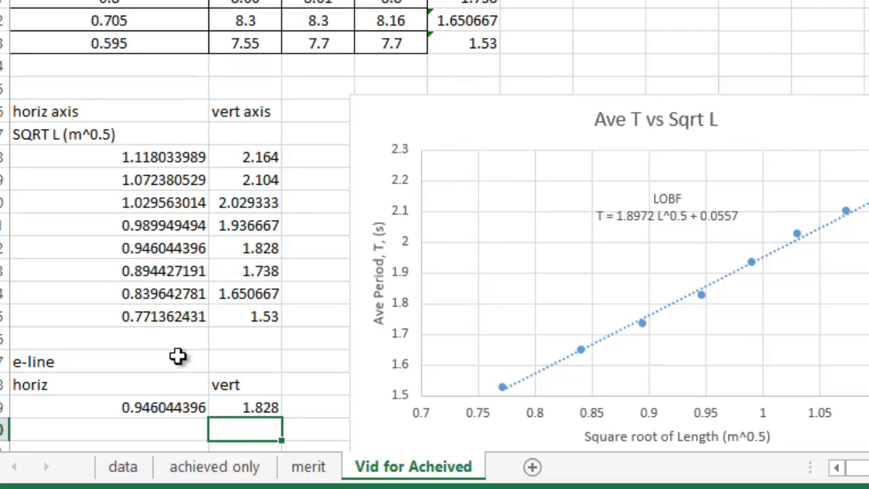
- Enter formulas in A30 and B30 that reference the square root of length in A21 and the average period in B21
{"action": "left_click", "coordinate": [155, 430]}
{"action": "type", "text": "="}
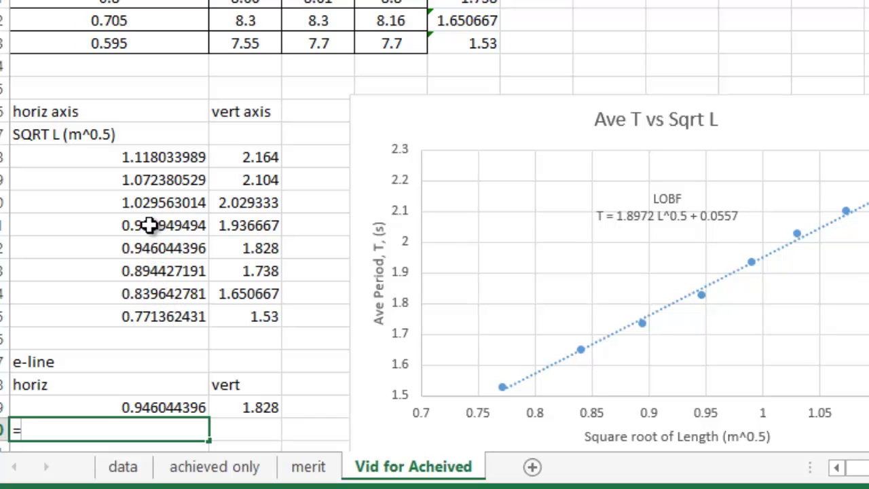
{"action": "left_click", "coordinate": [149, 225]}
{"action": "key", "text": "Return"}
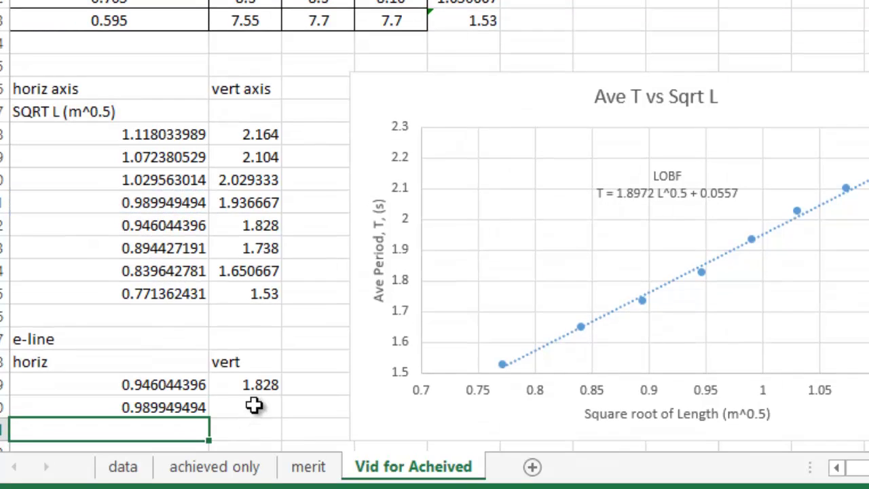
{"action": "left_click", "coordinate": [253, 406]}
{"action": "type", "text": "="}
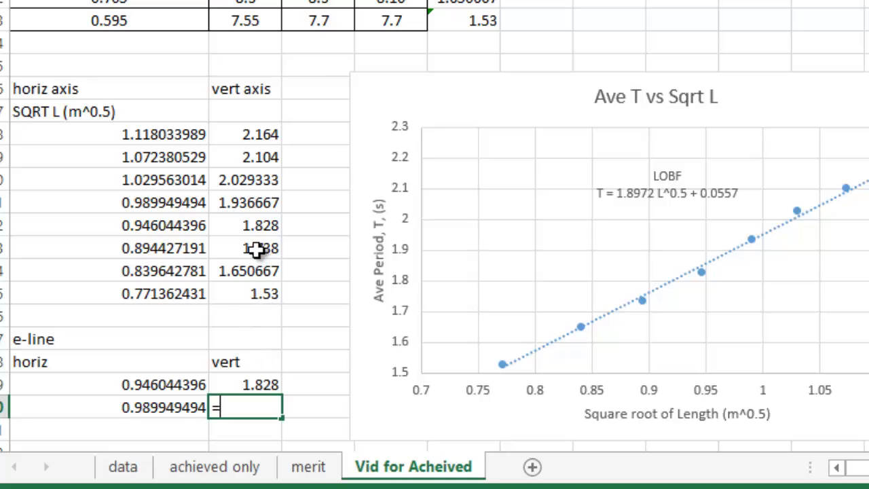
{"action": "left_click", "coordinate": [251, 212]}
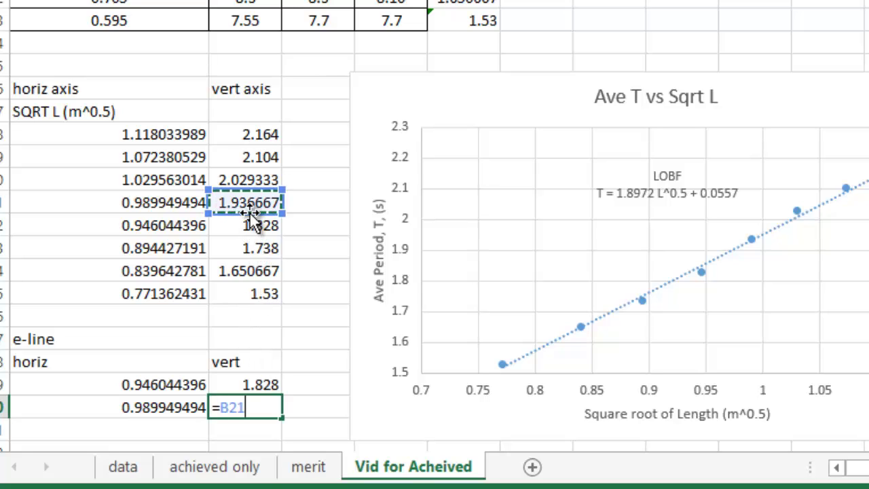
{"action": "key", "text": "Return"}
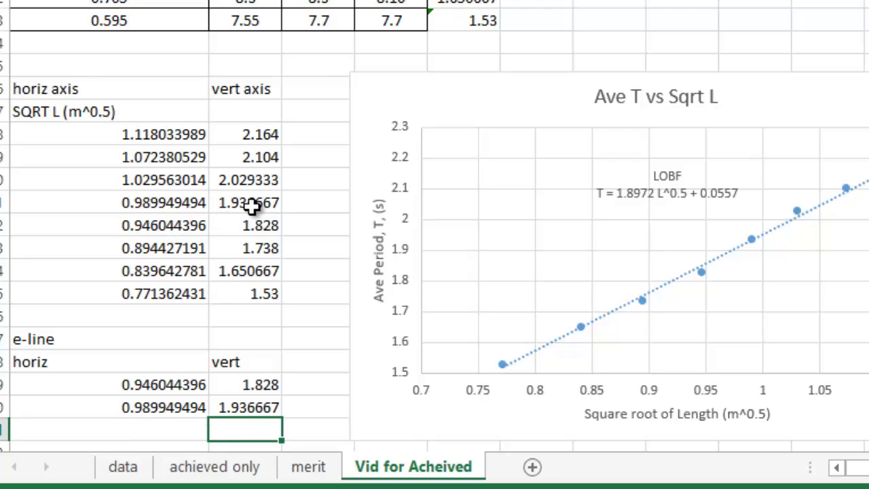
- Add a new data series named "e-line" to the chart, with cells A29:A30 as its X values
{"action": "left_click", "coordinate": [175, 385]}
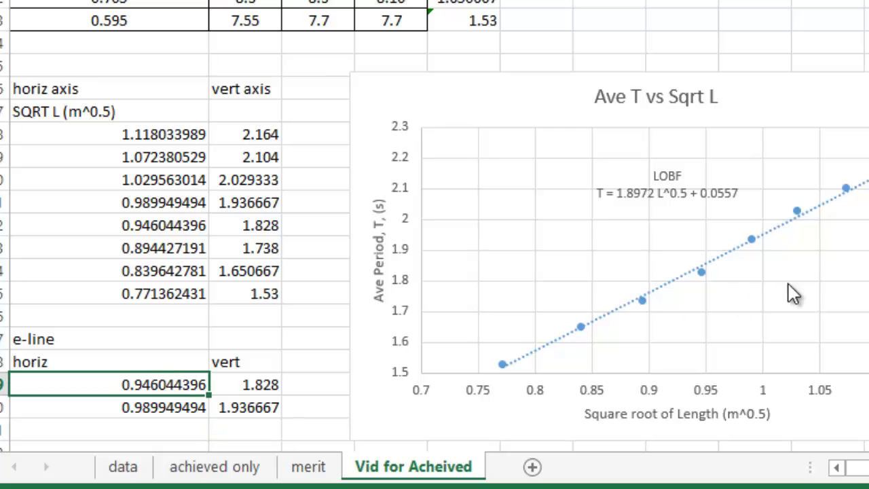
{"action": "left_click", "coordinate": [703, 272]}
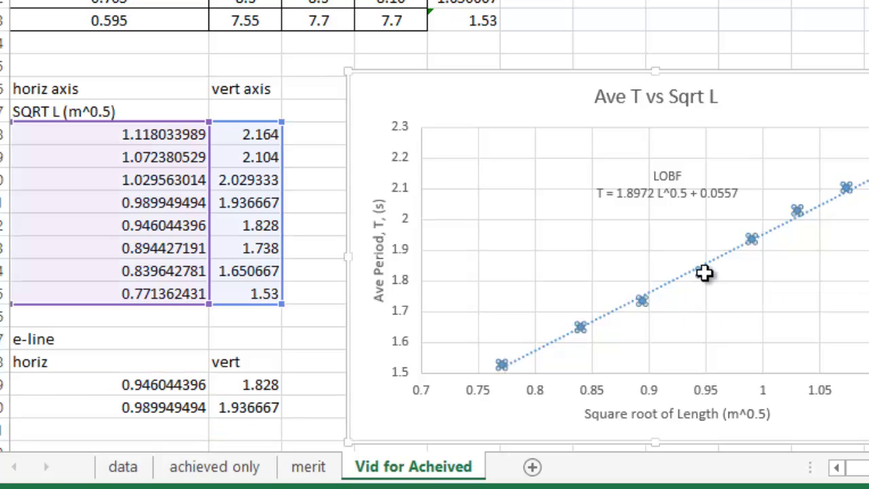
{"action": "right_click", "coordinate": [703, 272]}
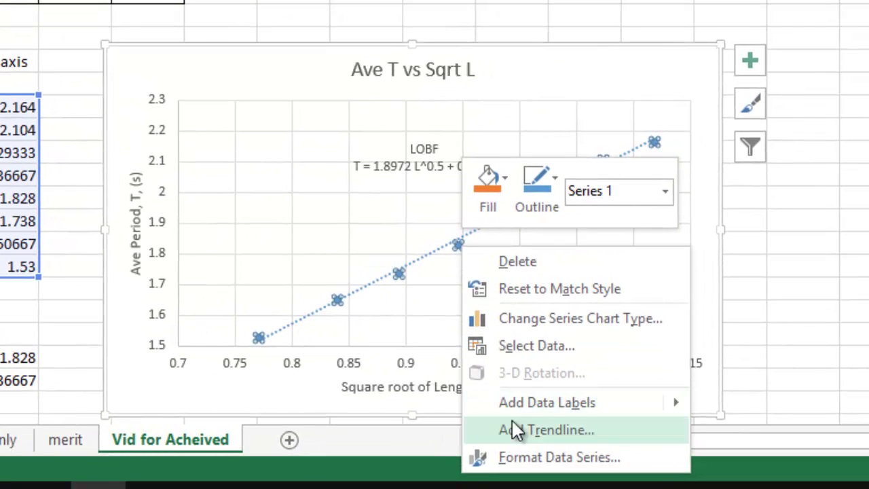
{"action": "mouse_move", "coordinate": [538, 400]}
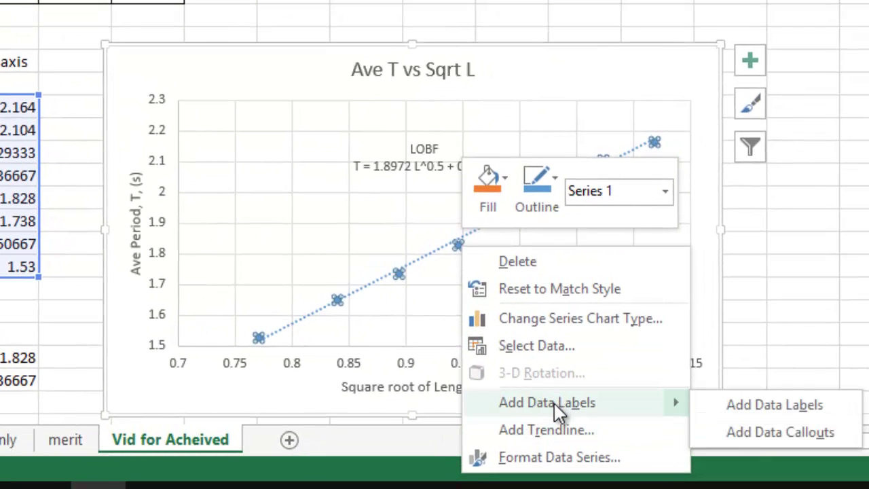
{"action": "left_click", "coordinate": [535, 347]}
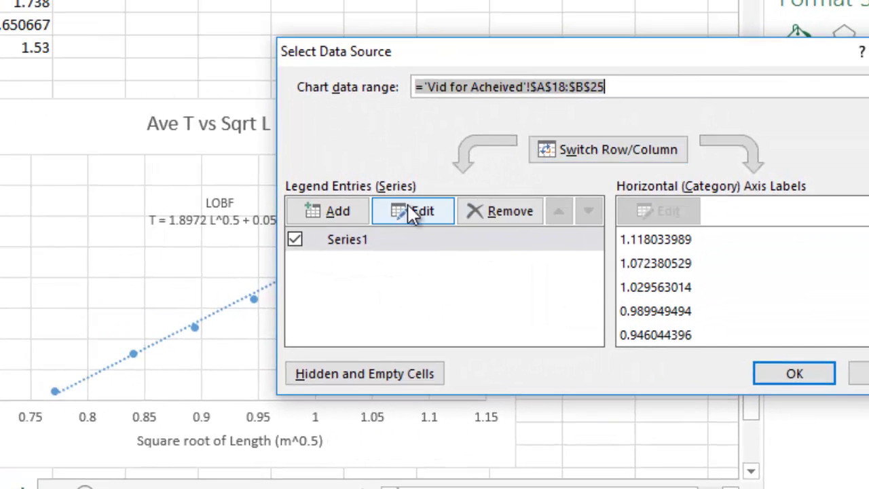
{"action": "left_click", "coordinate": [339, 211]}
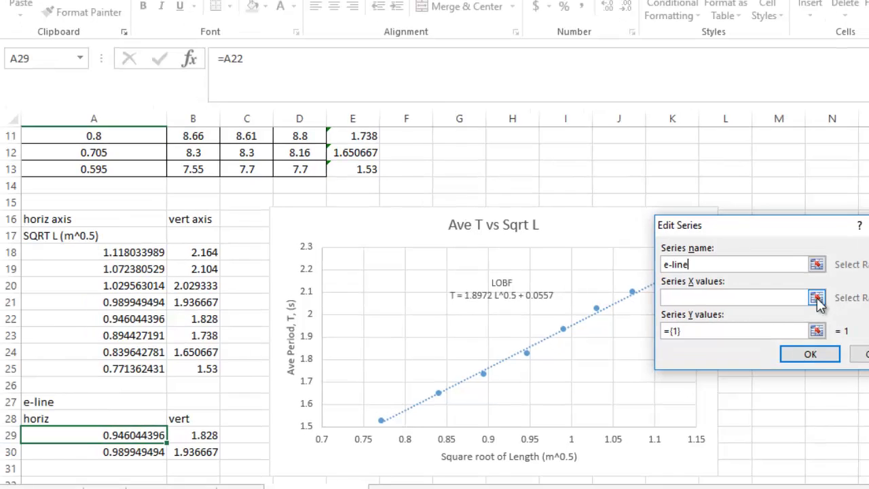
{"action": "left_click", "coordinate": [818, 301]}
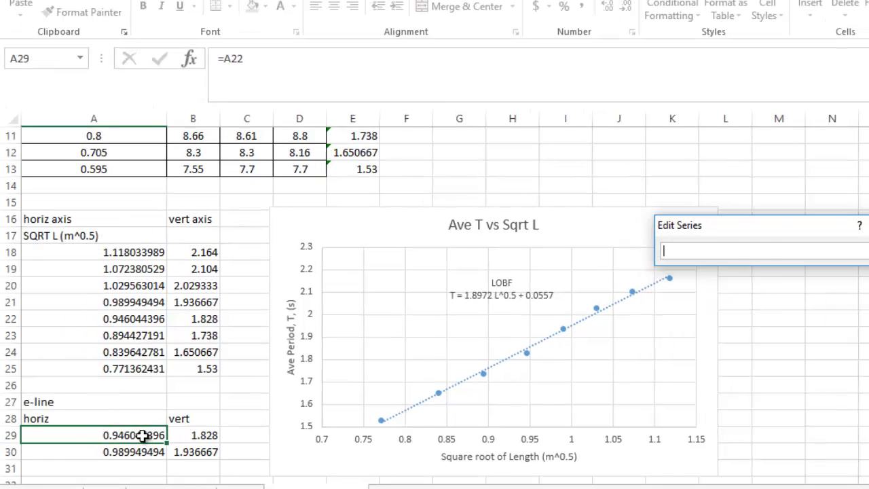
{"action": "left_click_drag", "start_coordinate": [142, 435], "coordinate": [142, 452]}
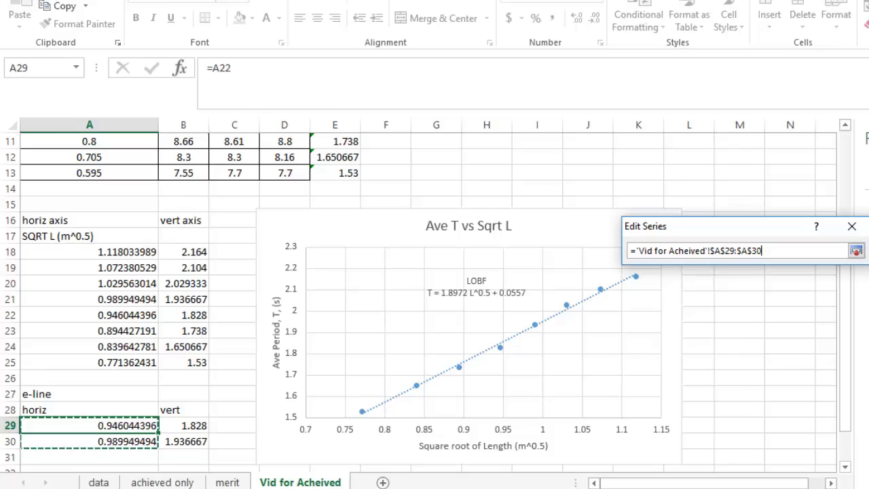
{"action": "left_click", "coordinate": [855, 250]}
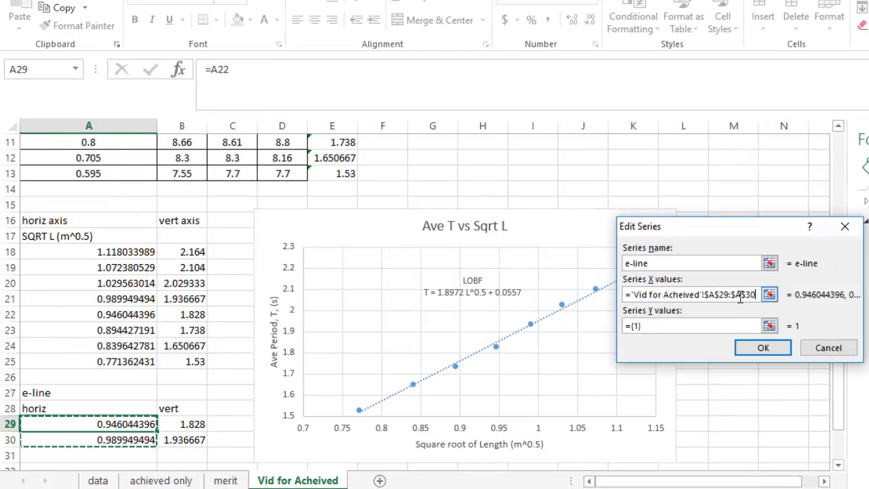
- Set the e-line series' Y values to cells B29:B30 and apply the chart's data source changes
{"action": "left_click", "coordinate": [769, 326]}
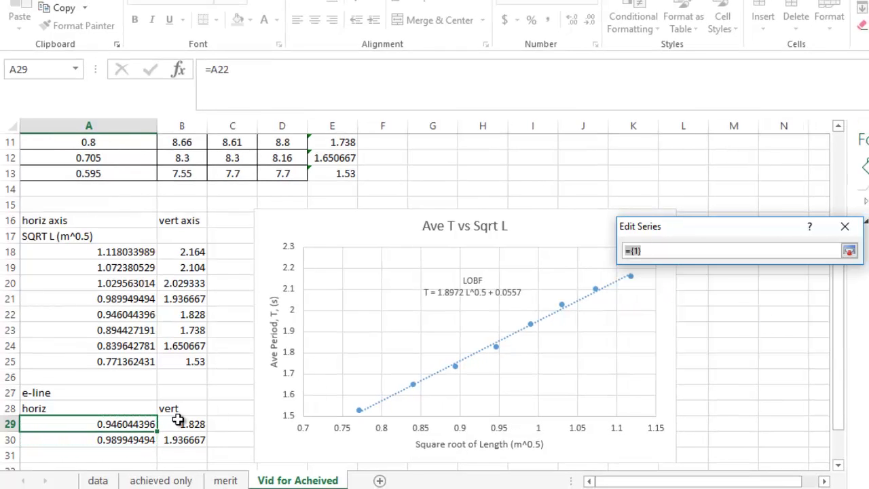
{"action": "left_click_drag", "start_coordinate": [193, 424], "coordinate": [194, 442]}
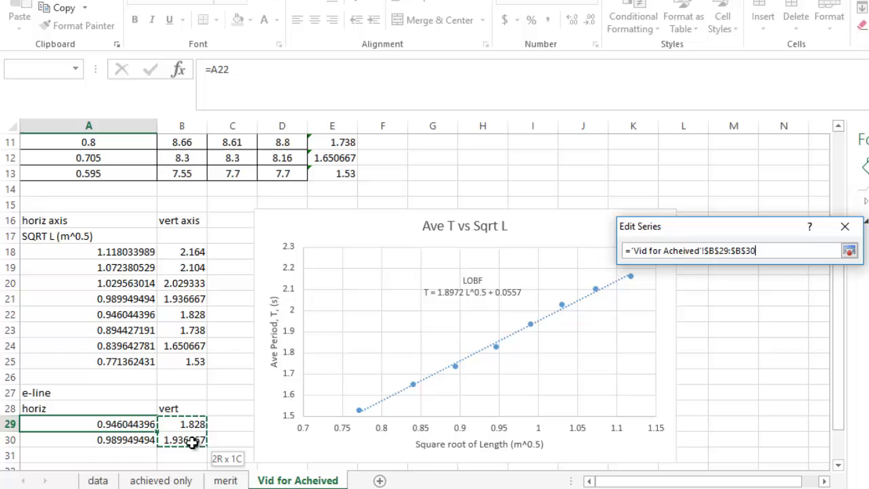
{"action": "left_click", "coordinate": [850, 251]}
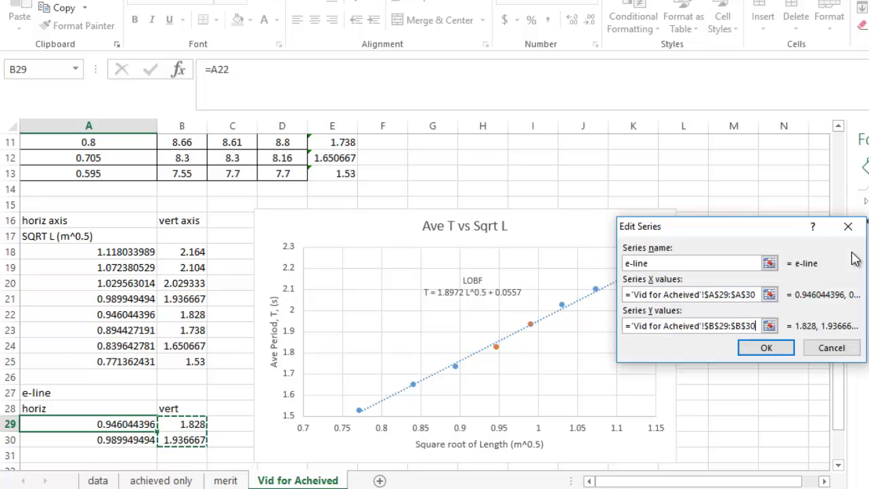
{"action": "left_click", "coordinate": [757, 347]}
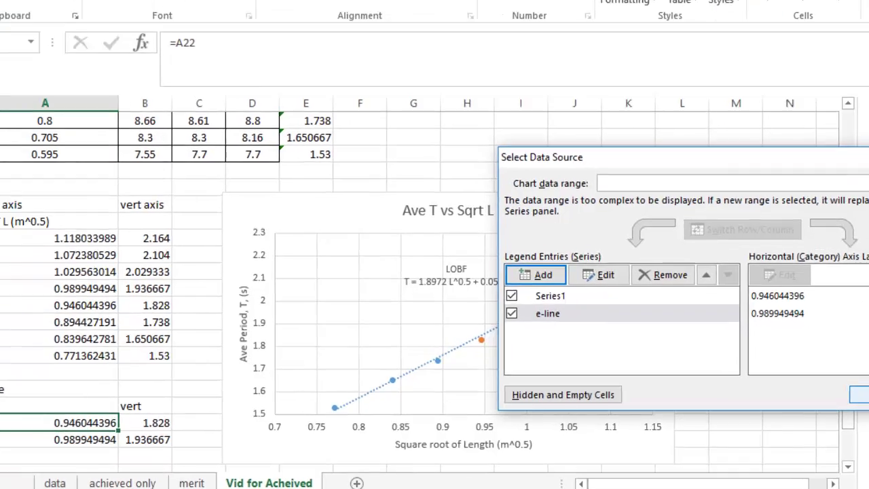
{"action": "left_click", "coordinate": [859, 394]}
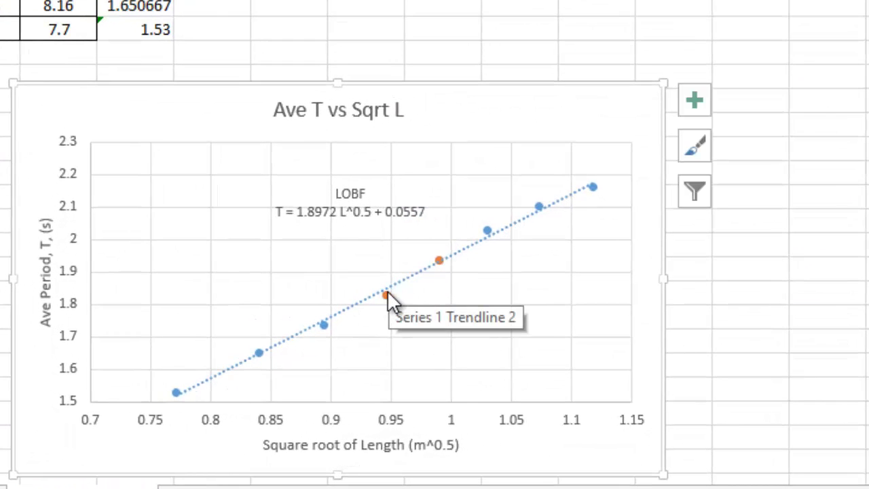
- Add a trendline to the two orange points of the e-line series
{"action": "left_click", "coordinate": [385, 295]}
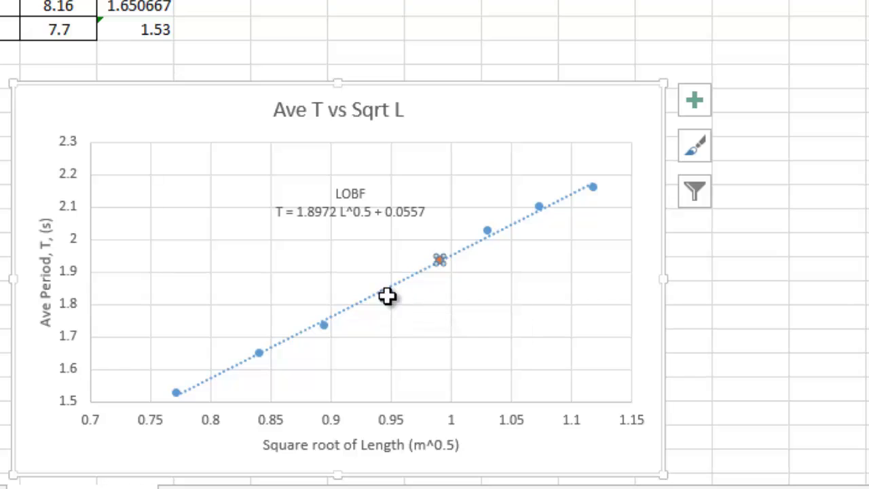
{"action": "left_click", "coordinate": [699, 104]}
{"action": "left_click", "coordinate": [751, 298]}
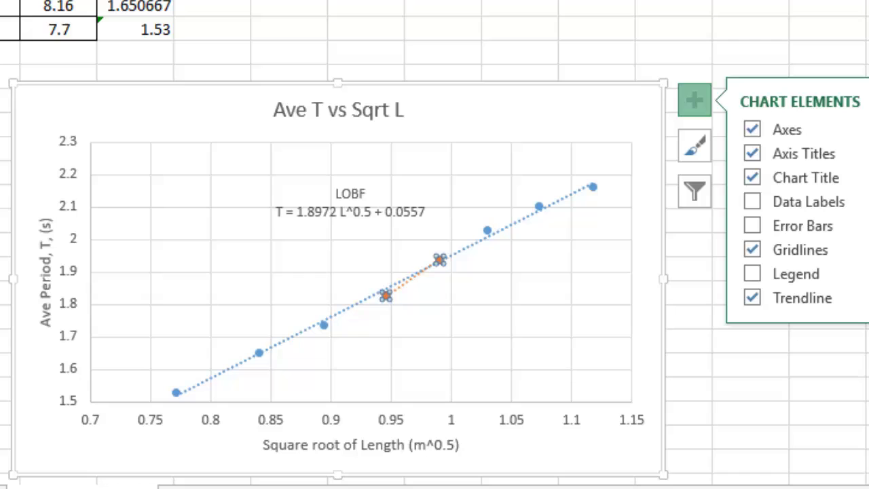
{"action": "left_click", "coordinate": [797, 361]}
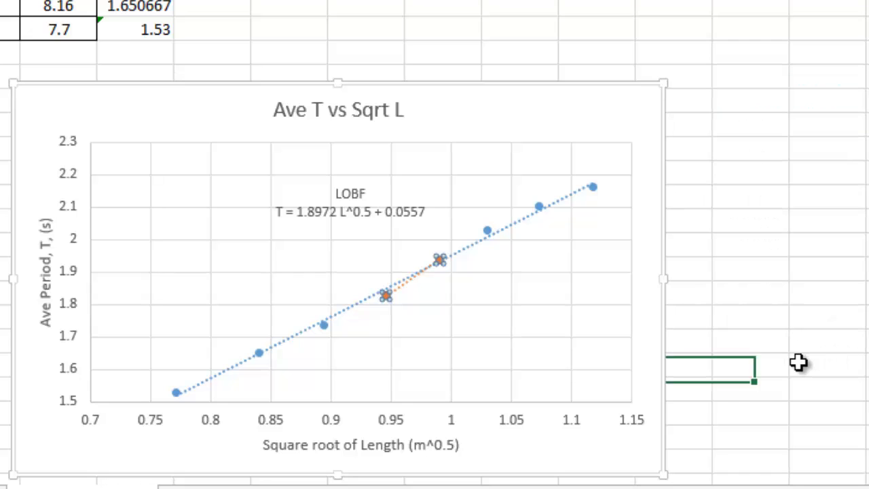
- Extend the e-line trendline with a forecast of 0.1 periods forward and 0.1 periods backward
{"action": "left_click", "coordinate": [381, 292]}
{"action": "double_click", "coordinate": [405, 286]}
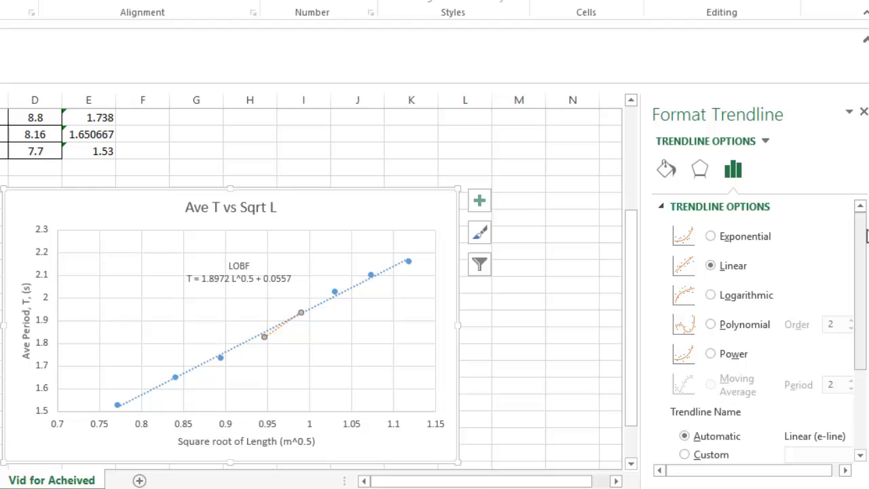
{"action": "left_click_drag", "start_coordinate": [862, 262], "coordinate": [855, 333]}
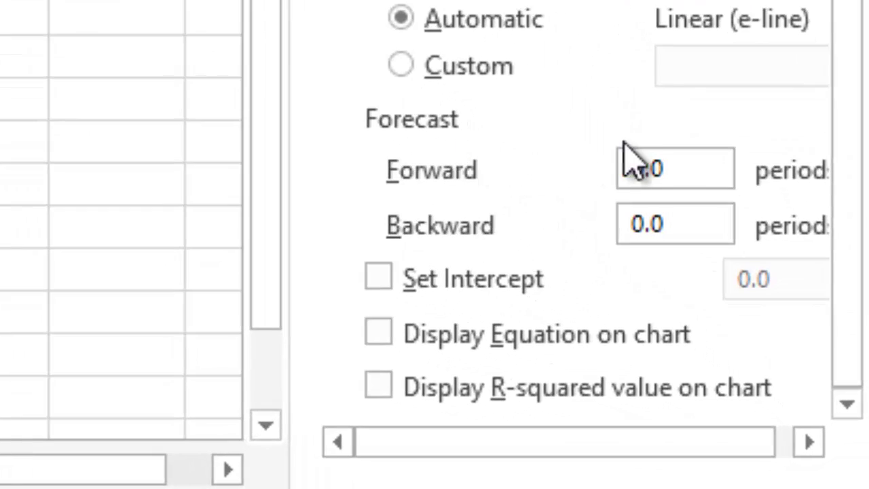
{"action": "left_click", "coordinate": [671, 163]}
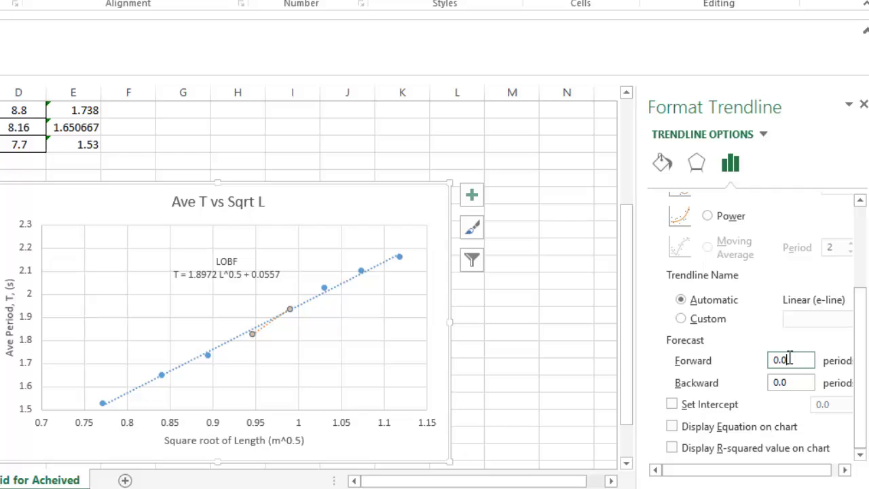
{"action": "type", "text": "1"}
{"action": "key", "text": "Return"}
{"action": "left_click", "coordinate": [791, 381]}
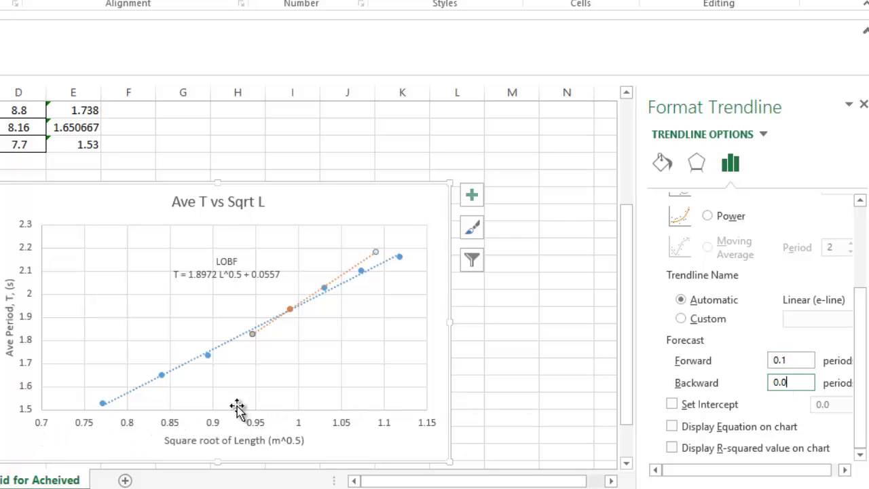
{"action": "type", "text": "0."}
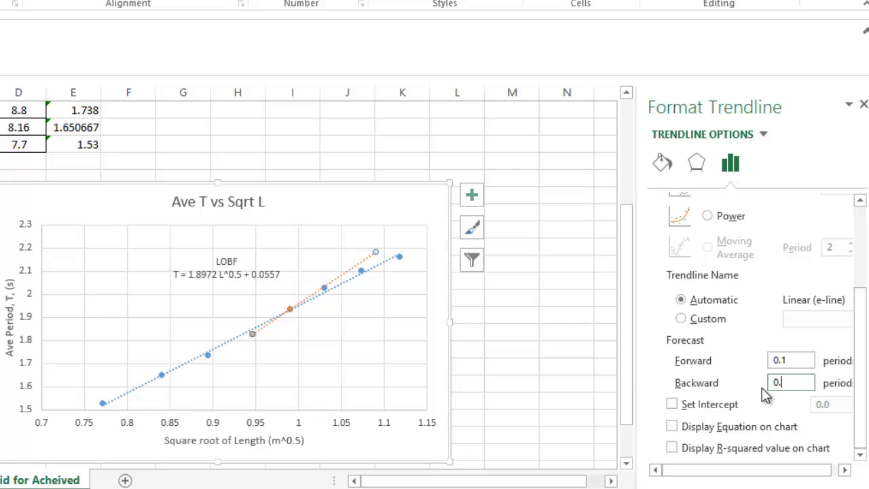
{"action": "type", "text": "1"}
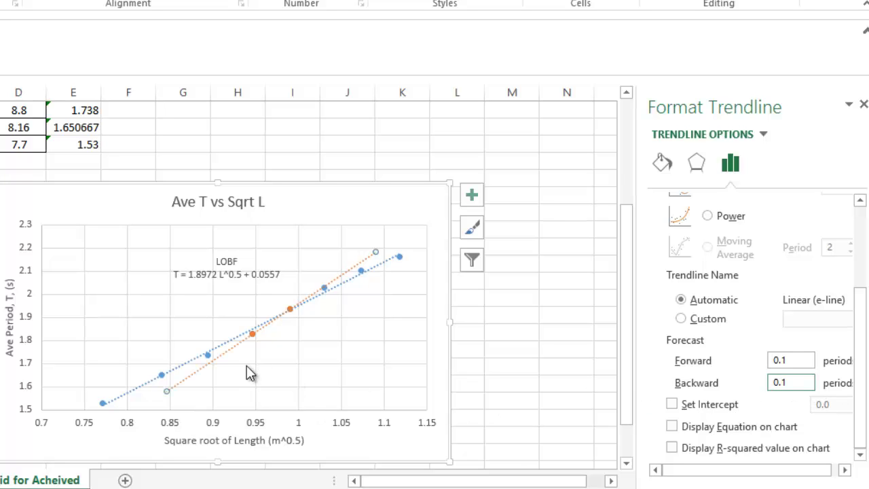
- Move the chart slightly up and to the left, closer to the data columns, and deselect it
{"action": "left_click", "coordinate": [541, 336]}
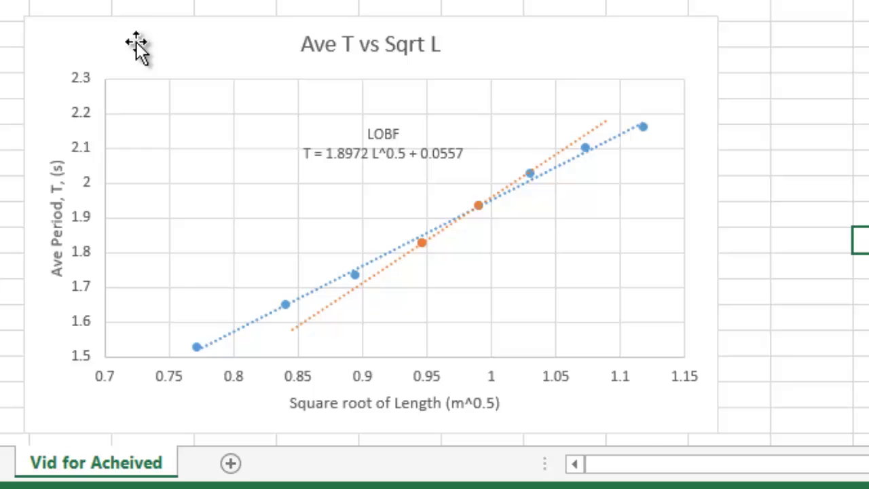
{"action": "left_click_drag", "start_coordinate": [126, 20], "coordinate": [78, 0]}
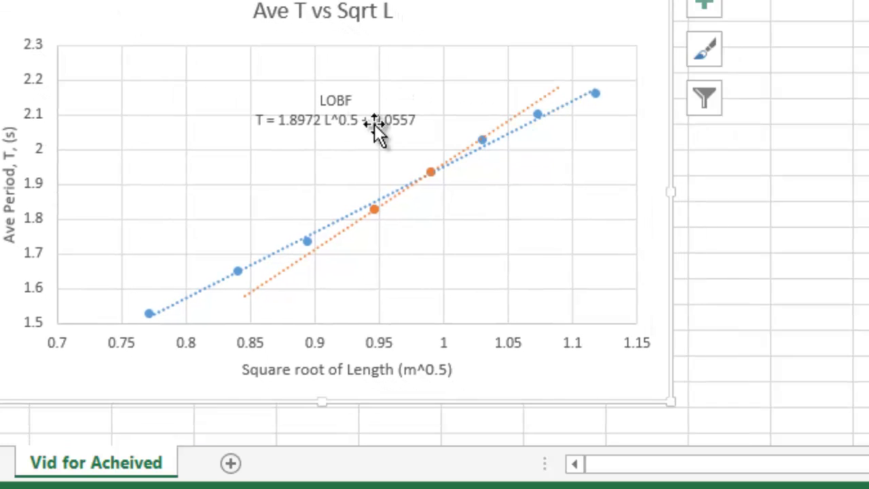
{"action": "left_click", "coordinate": [859, 188]}
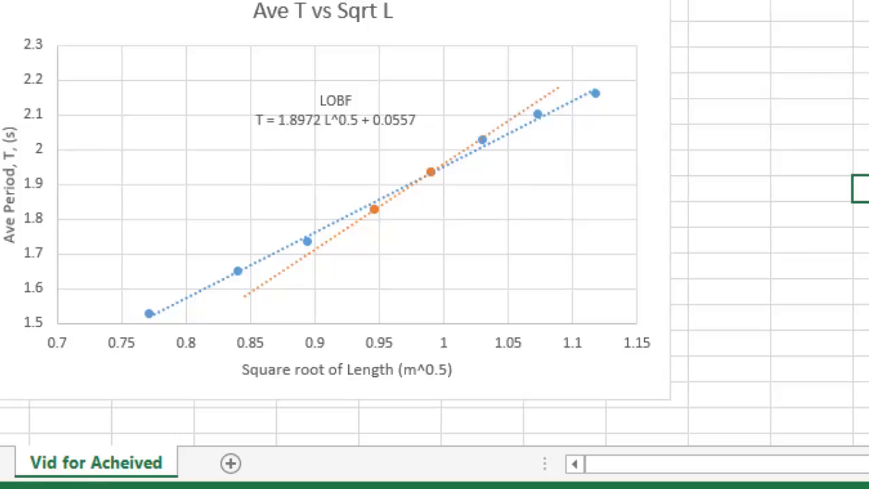
- Switch to the Word assignment document, highlight the bullet about writing a conclusion that states the relationship's equation, and return to the Excel workbook
{"action": "left_click", "coordinate": [116, 407]}
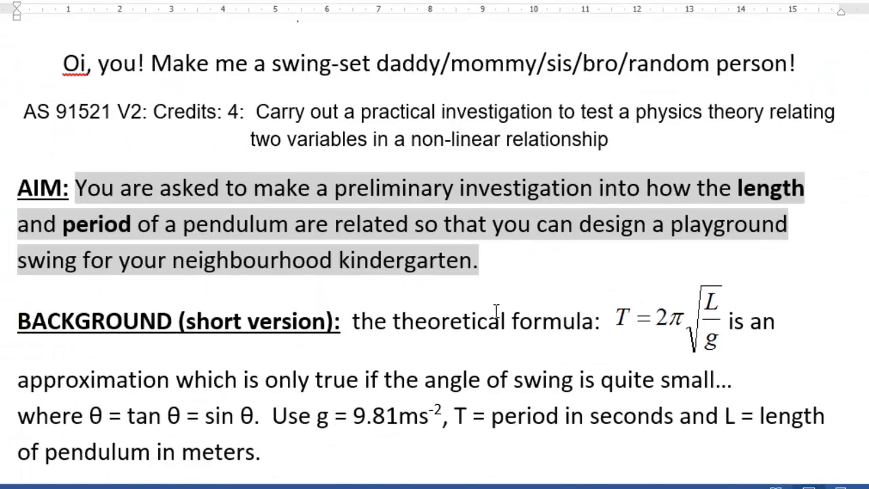
{"action": "scroll", "coordinate": [495, 311], "scroll_direction": "down", "scroll_amount": 5}
{"action": "scroll", "coordinate": [495, 310], "scroll_direction": "down", "scroll_amount": 8}
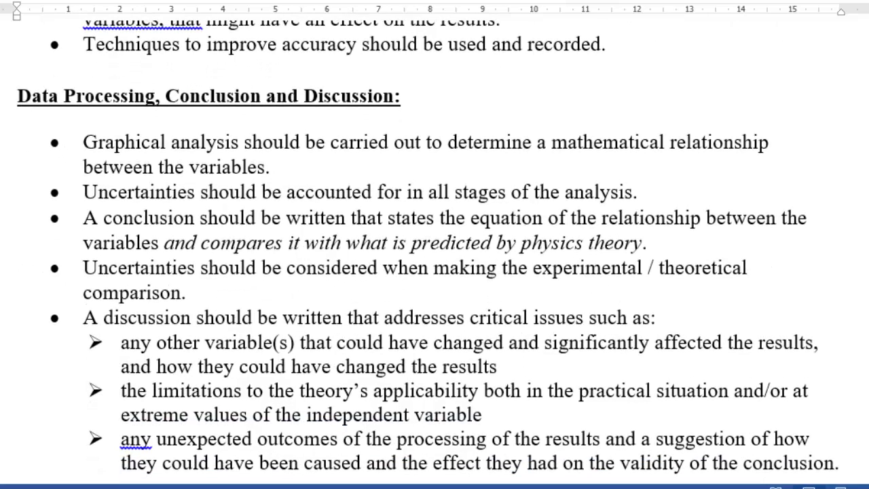
{"action": "triple_click", "coordinate": [476, 231]}
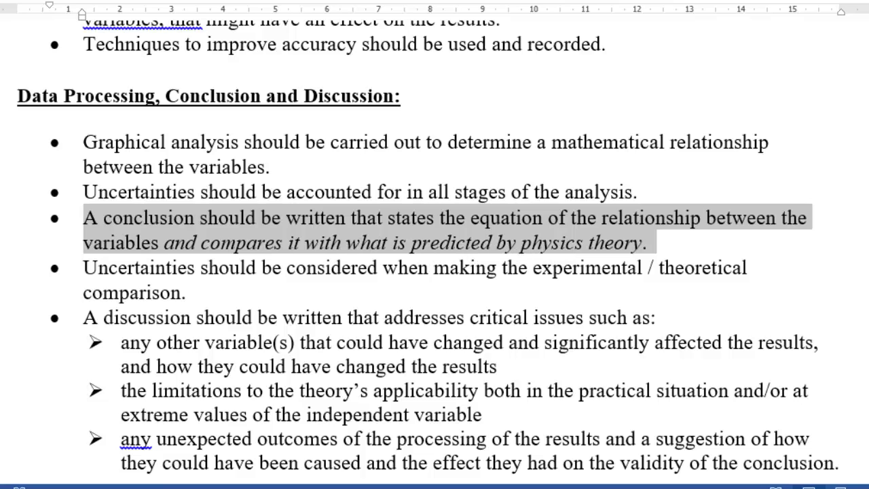
{"action": "left_click", "coordinate": [67, 465]}
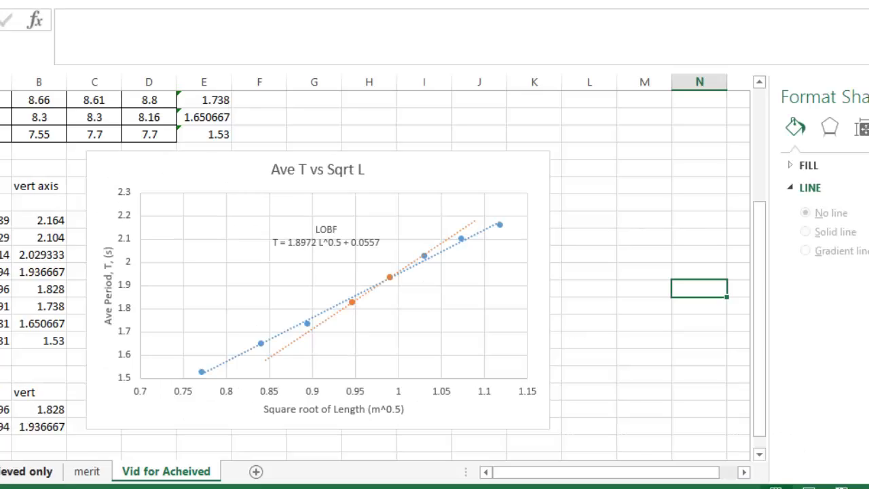
- Open the "achieved only" sheet and read the Achieved-Level Conclusion below its graph
{"action": "left_click", "coordinate": [13, 471]}
{"action": "scroll", "coordinate": [326, 355], "scroll_direction": "down", "scroll_amount": 5}
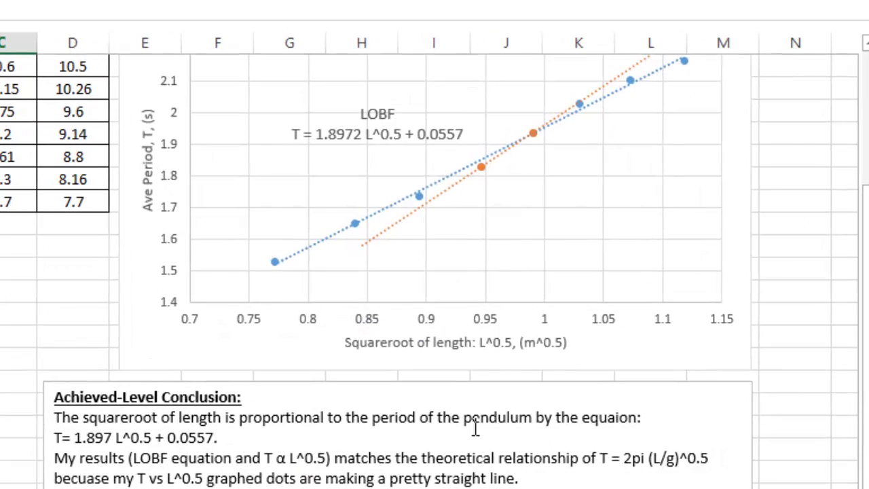
{"action": "left_click", "coordinate": [816, 430]}
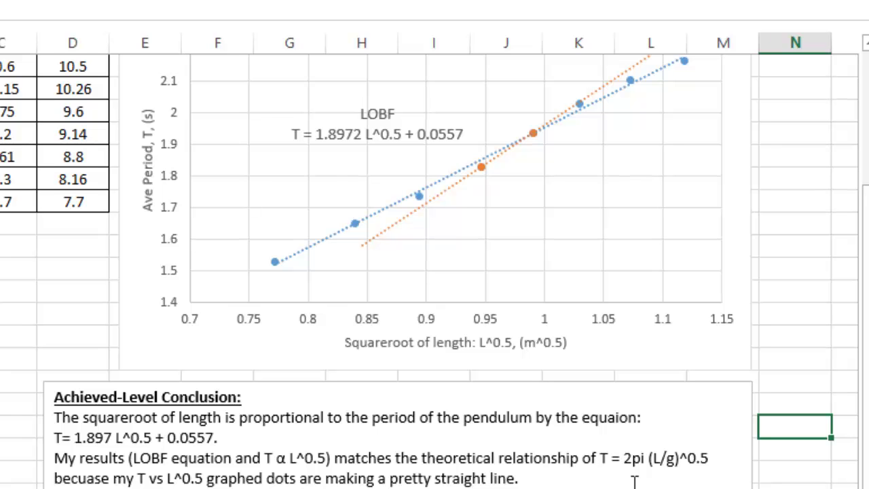
{"action": "scroll", "coordinate": [634, 481], "scroll_direction": "up", "scroll_amount": 1}
{"action": "scroll", "coordinate": [633, 480], "scroll_direction": "up", "scroll_amount": 2}
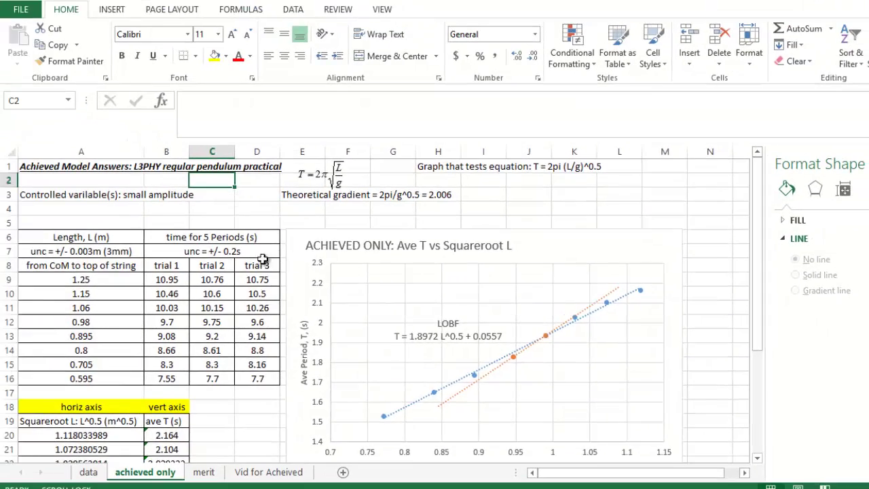
- Copy the Achieved-Level Conclusion text box from the "achieved only" sheet to below the chart on the "Vid for Acheived" sheet
{"action": "scroll", "coordinate": [84, 230], "scroll_direction": "down", "scroll_amount": 4}
{"action": "scroll", "coordinate": [263, 269], "scroll_direction": "down", "scroll_amount": 1}
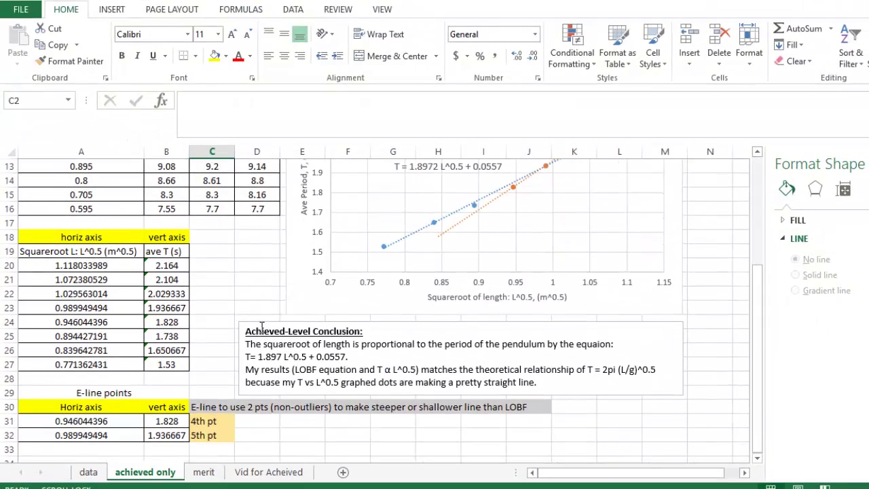
{"action": "left_click", "coordinate": [262, 324]}
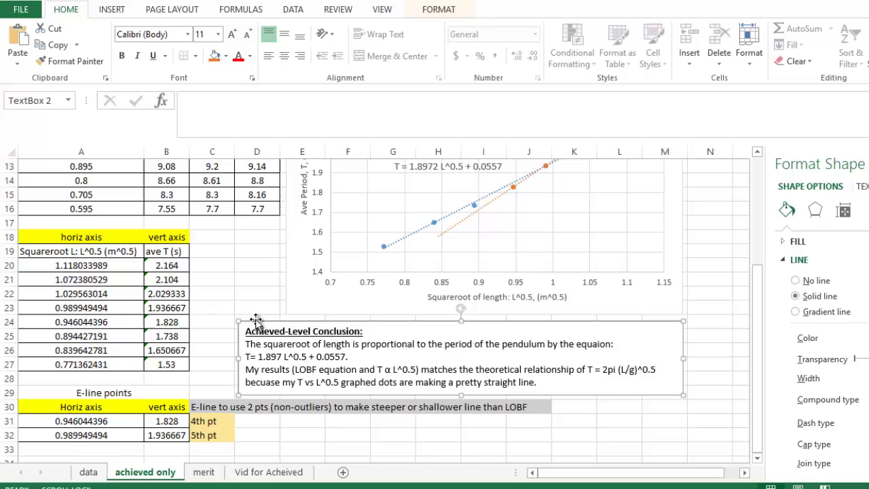
{"action": "left_click", "coordinate": [253, 472]}
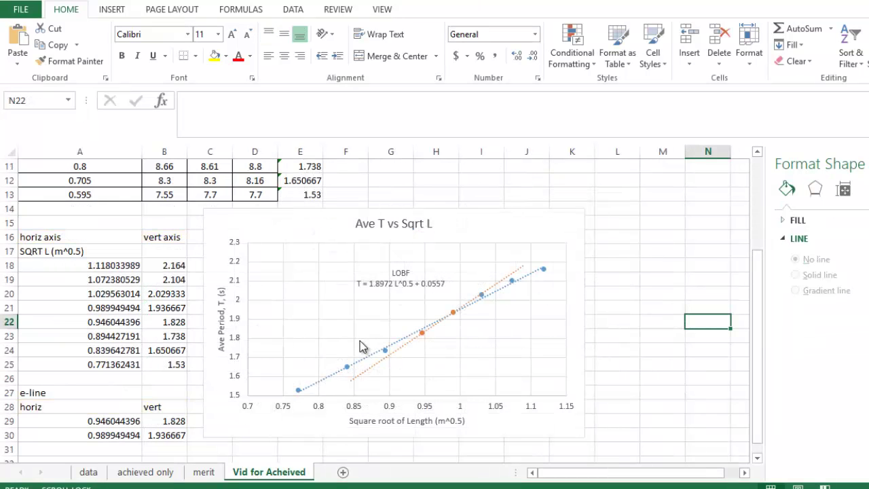
{"action": "scroll", "coordinate": [249, 322], "scroll_direction": "down", "scroll_amount": 3}
{"action": "left_click", "coordinate": [248, 324]}
{"action": "key", "text": "ctrl+v"}
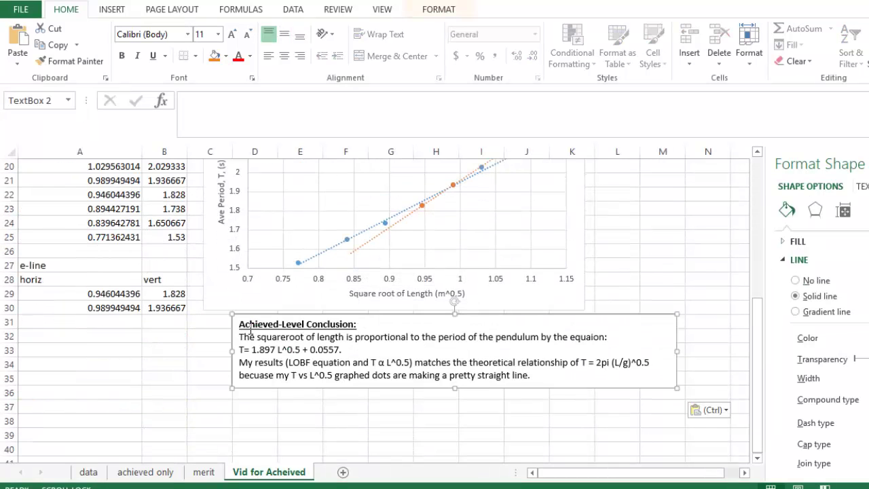
{"action": "left_click", "coordinate": [72, 419]}
- Set the page orientation of the "Vid for Acheived" sheet to Landscape
{"action": "scroll", "coordinate": [204, 365], "scroll_direction": "up", "scroll_amount": 6}
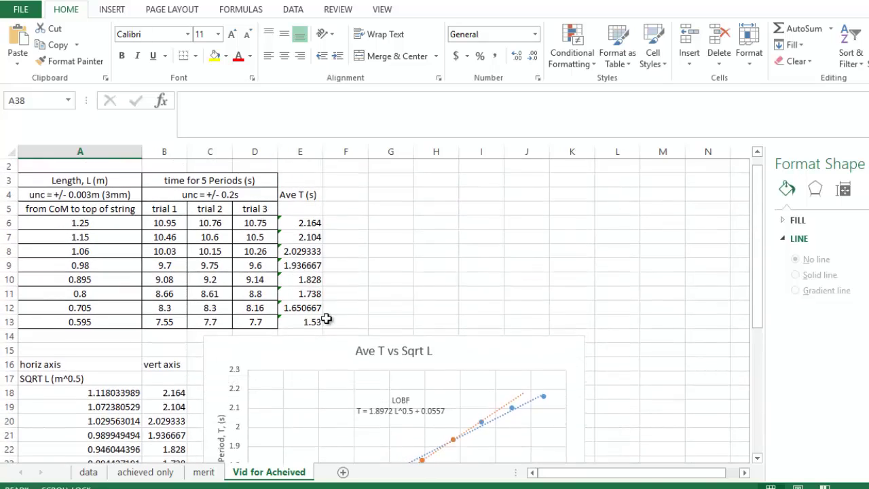
{"action": "scroll", "coordinate": [327, 318], "scroll_direction": "down", "scroll_amount": 6}
{"action": "scroll", "coordinate": [129, 350], "scroll_direction": "up", "scroll_amount": 6}
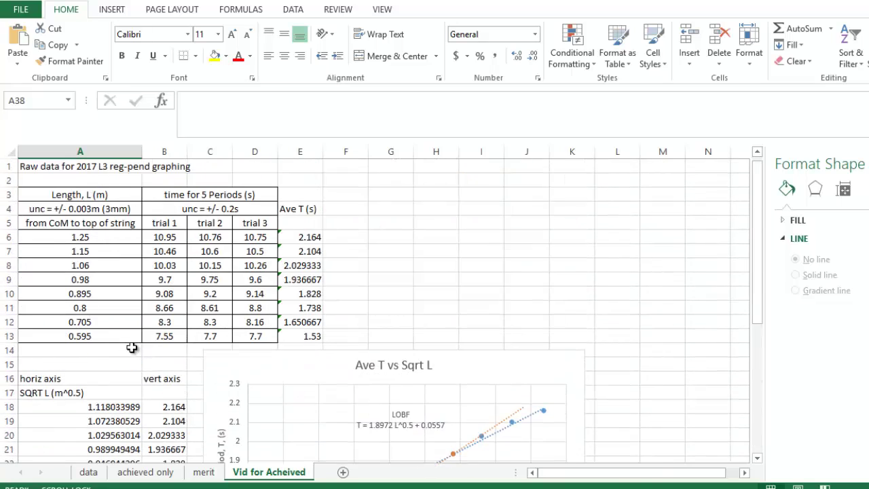
{"action": "left_click", "coordinate": [364, 207]}
{"action": "left_click", "coordinate": [156, 10]}
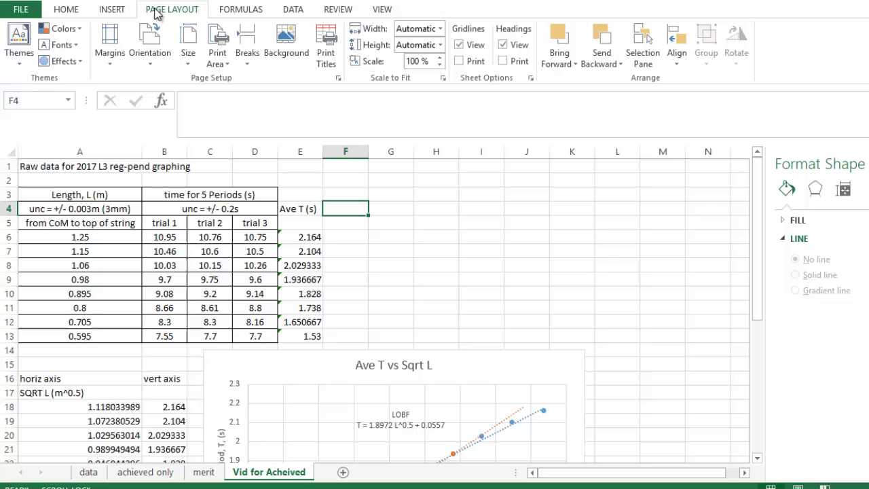
{"action": "left_click", "coordinate": [150, 49]}
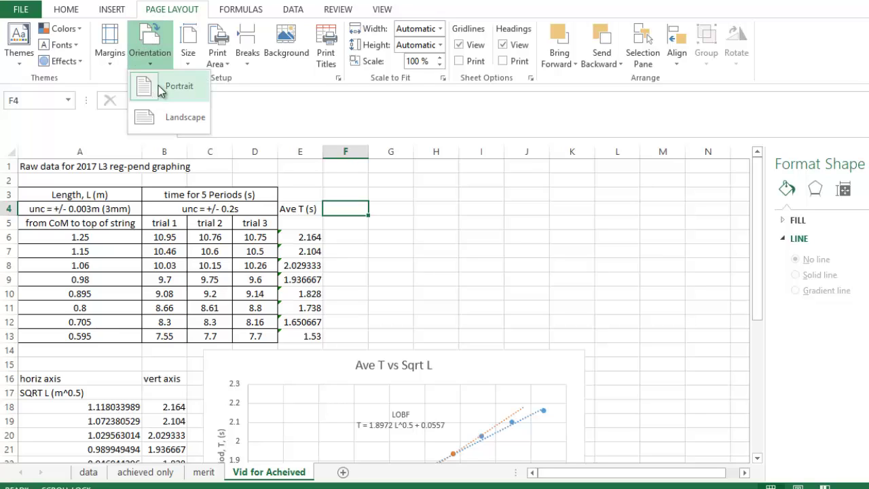
{"action": "left_click", "coordinate": [160, 117]}
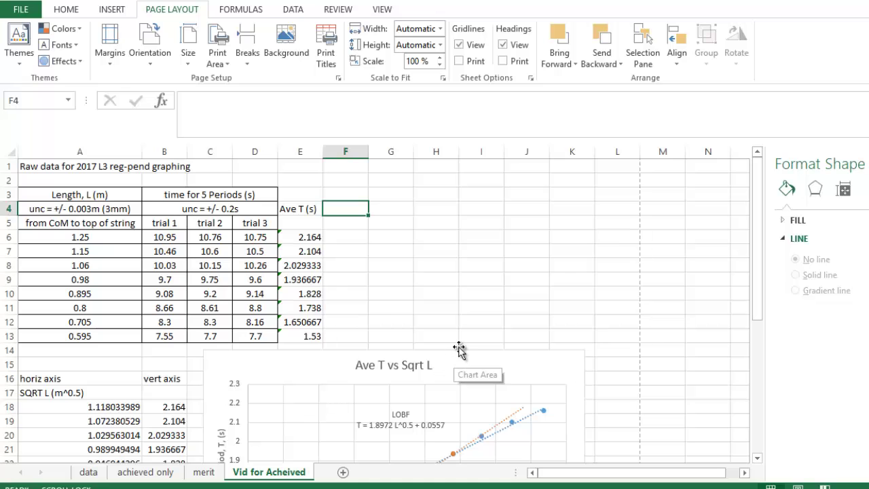
- Shift the chart slightly to the right and set the page margins to Narrow
{"action": "left_click_drag", "start_coordinate": [459, 349], "coordinate": [486, 350]}
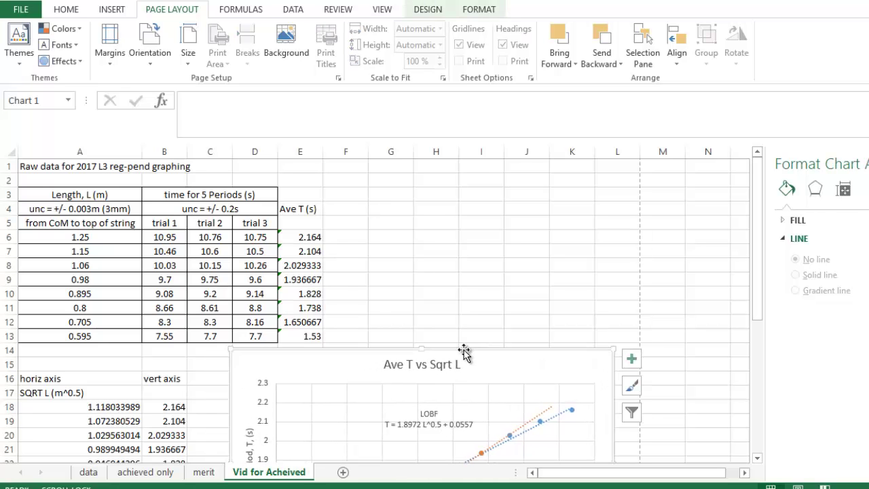
{"action": "scroll", "coordinate": [463, 351], "scroll_direction": "down", "scroll_amount": 6}
{"action": "left_click", "coordinate": [212, 351]}
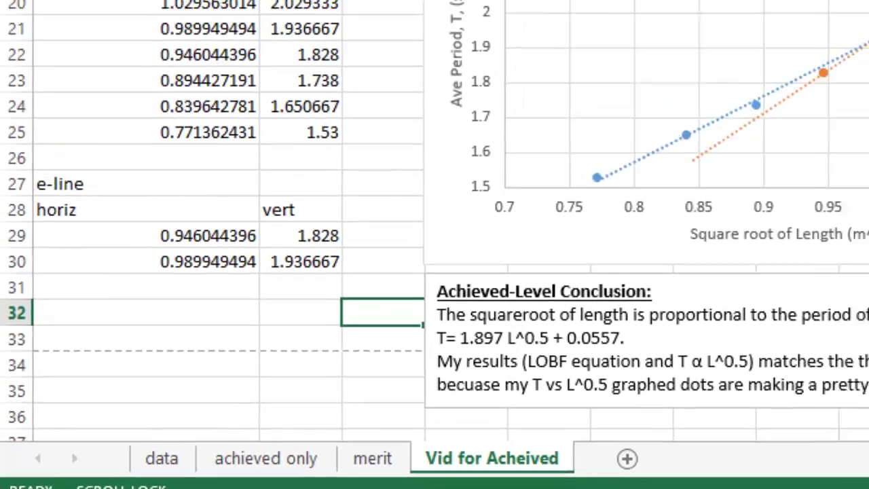
{"action": "left_click", "coordinate": [110, 44]}
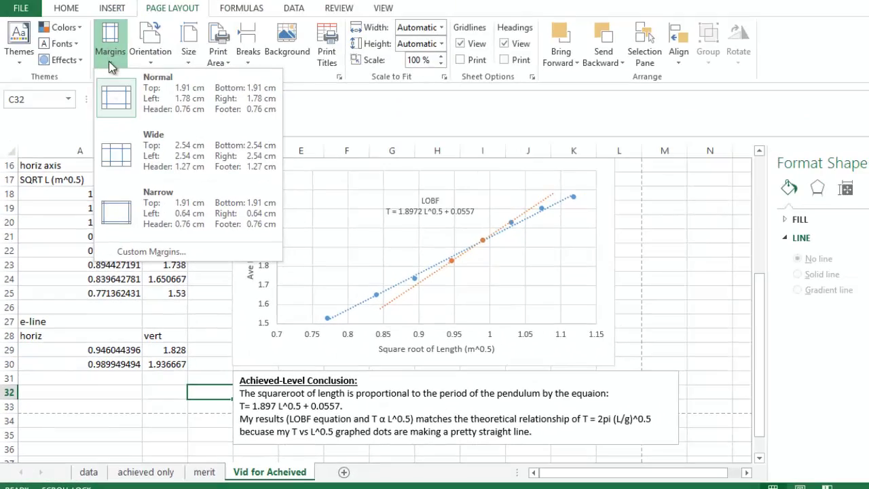
{"action": "left_click", "coordinate": [120, 217]}
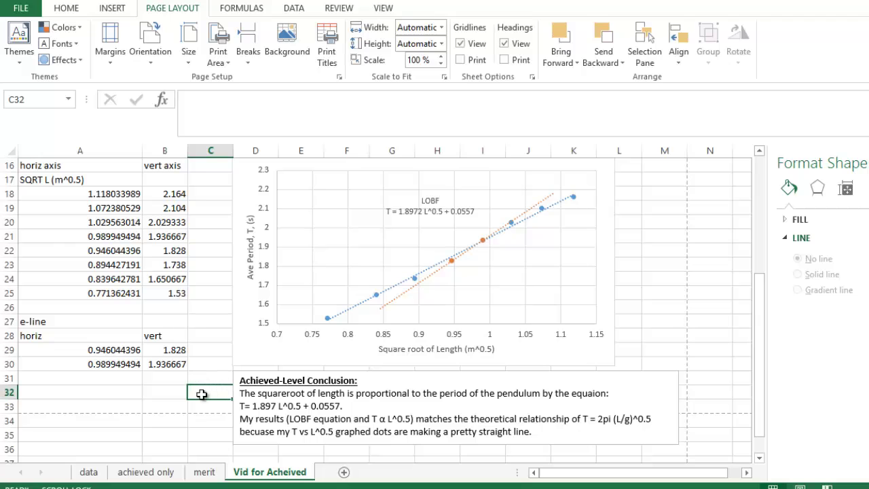
- Move the Ave T vs Sqrt L chart further right and slightly up, just inside the vertical page break
{"action": "scroll", "coordinate": [333, 326], "scroll_direction": "up", "scroll_amount": 5}
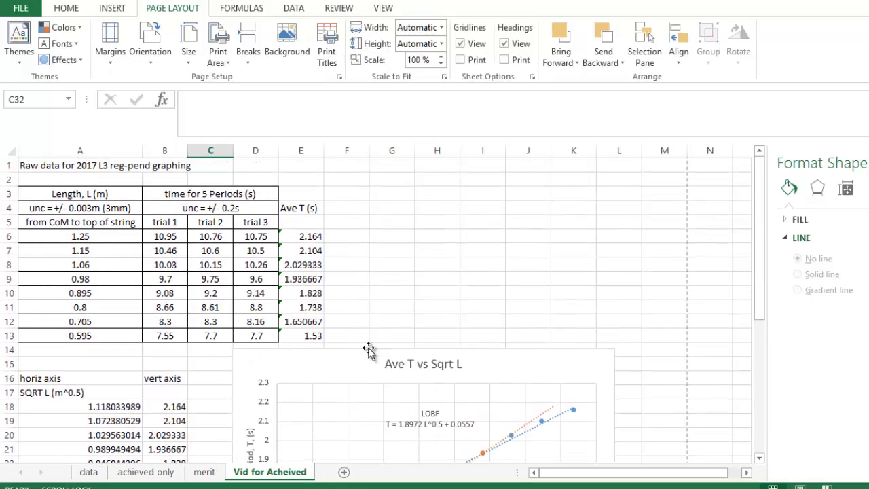
{"action": "left_click", "coordinate": [370, 350]}
{"action": "left_click_drag", "start_coordinate": [353, 351], "coordinate": [419, 344]}
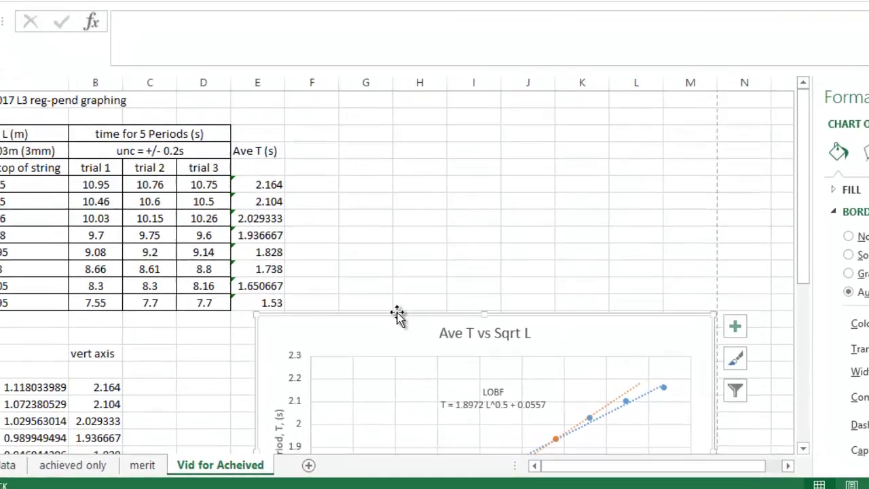
- Reduce the chart's height from its lower edge to leave space above the conclusion text box
{"action": "scroll", "coordinate": [398, 314], "scroll_direction": "down", "scroll_amount": 6}
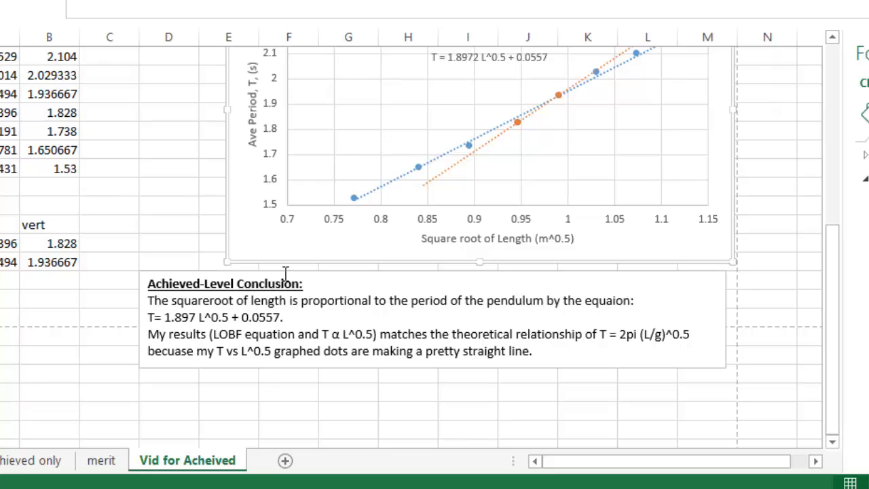
{"action": "left_click", "coordinate": [464, 269]}
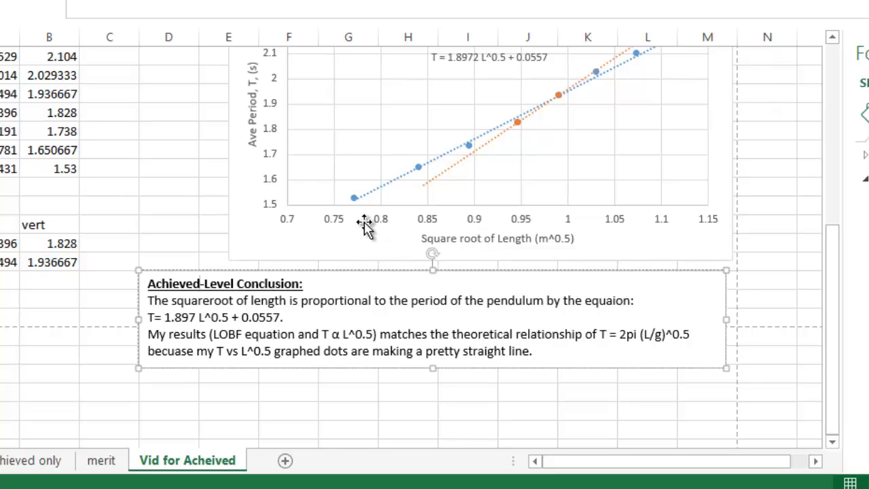
{"action": "left_click", "coordinate": [174, 231]}
{"action": "left_click", "coordinate": [388, 255]}
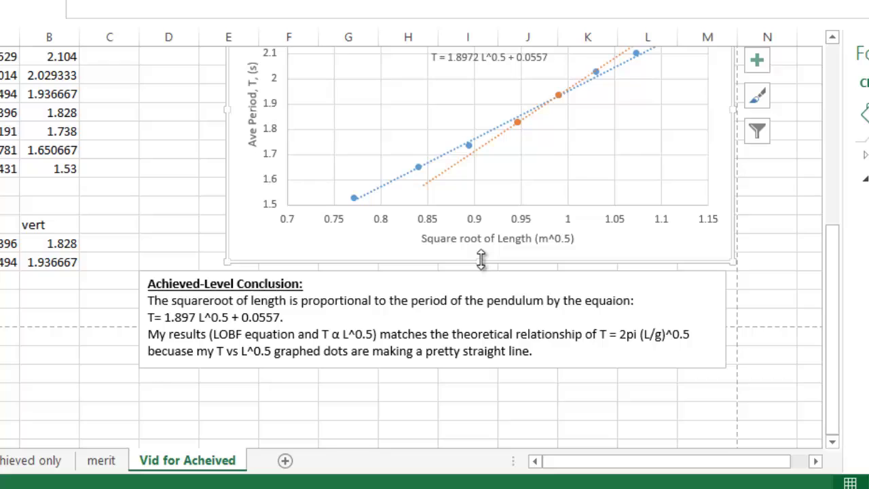
{"action": "left_click_drag", "start_coordinate": [481, 259], "coordinate": [480, 214]}
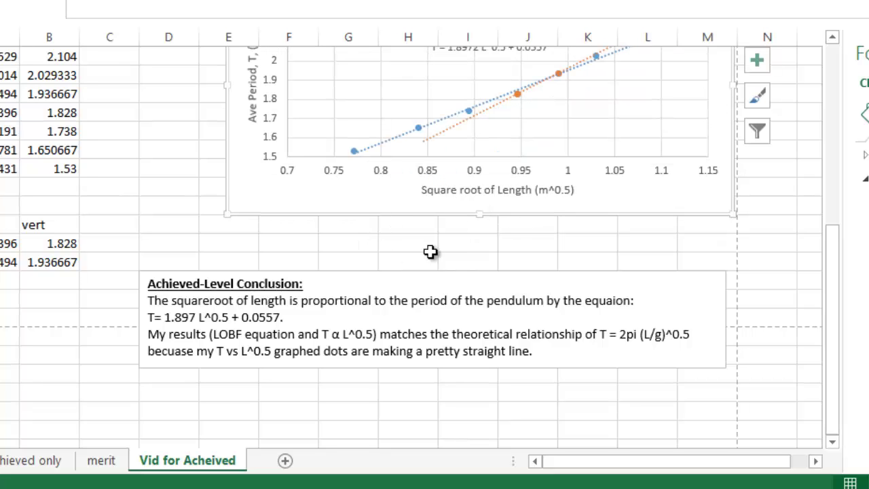
- Move the conclusion text box up directly beneath the chart, above the horizontal page break, and check the page layout
{"action": "left_click", "coordinate": [384, 244]}
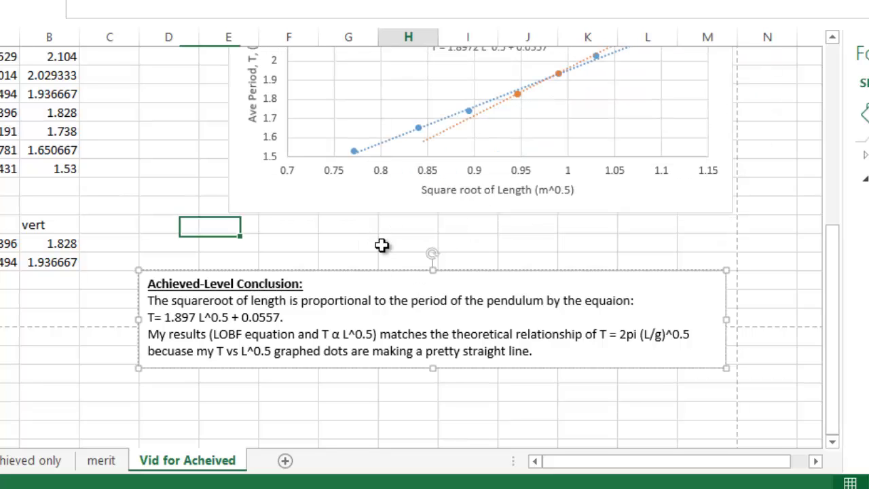
{"action": "left_click", "coordinate": [386, 280]}
{"action": "left_click_drag", "start_coordinate": [375, 272], "coordinate": [373, 226]}
{"action": "left_click", "coordinate": [169, 150]}
{"action": "scroll", "coordinate": [225, 196], "scroll_direction": "up", "scroll_amount": 4}
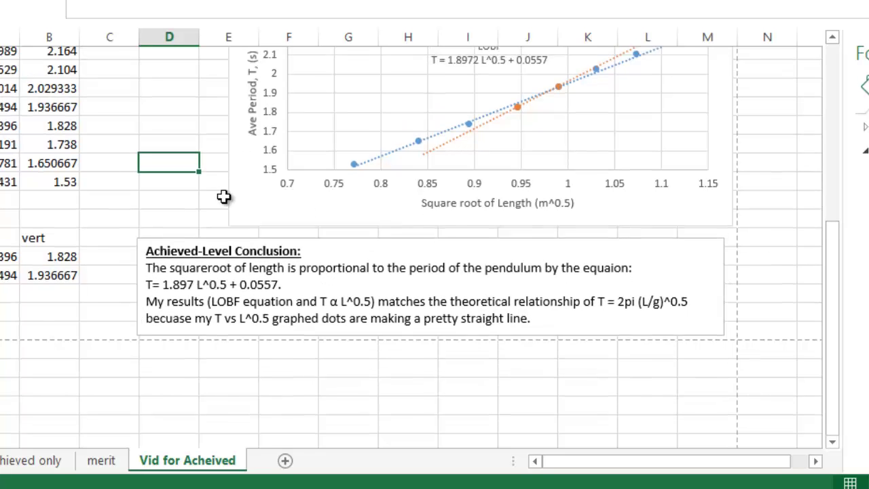
{"action": "scroll", "coordinate": [485, 194], "scroll_direction": "up", "scroll_amount": 1}
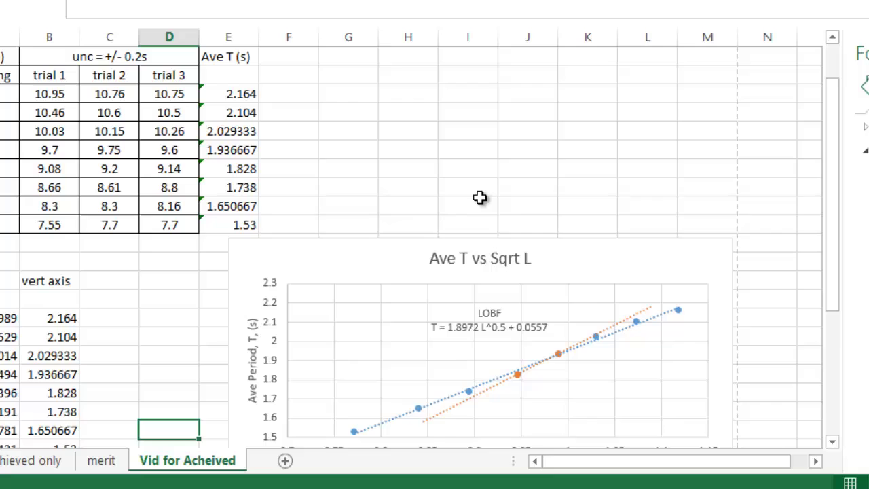
{"action": "scroll", "coordinate": [483, 198], "scroll_direction": "down", "scroll_amount": 2}
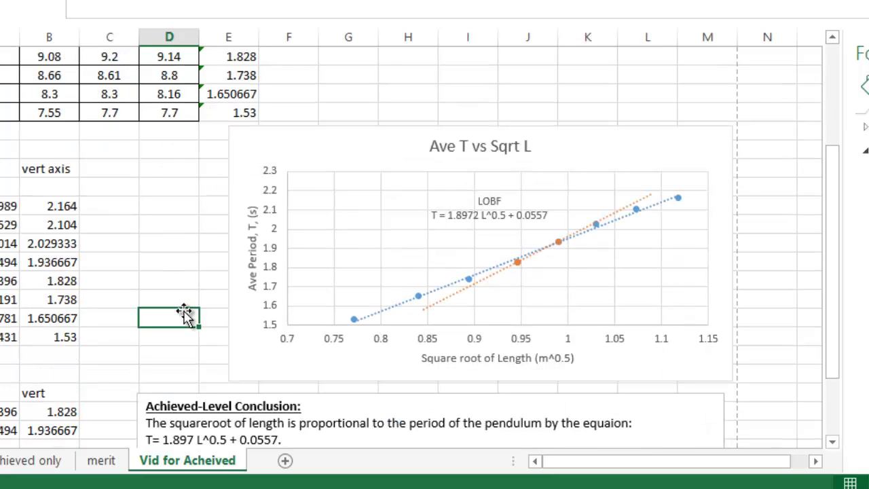
{"action": "scroll", "coordinate": [184, 315], "scroll_direction": "up", "scroll_amount": 3}
{"action": "left_click", "coordinate": [362, 152]}
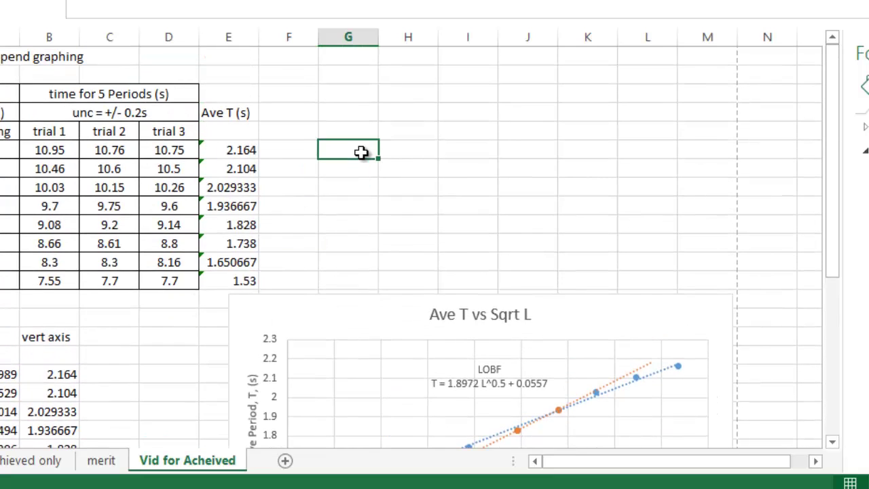